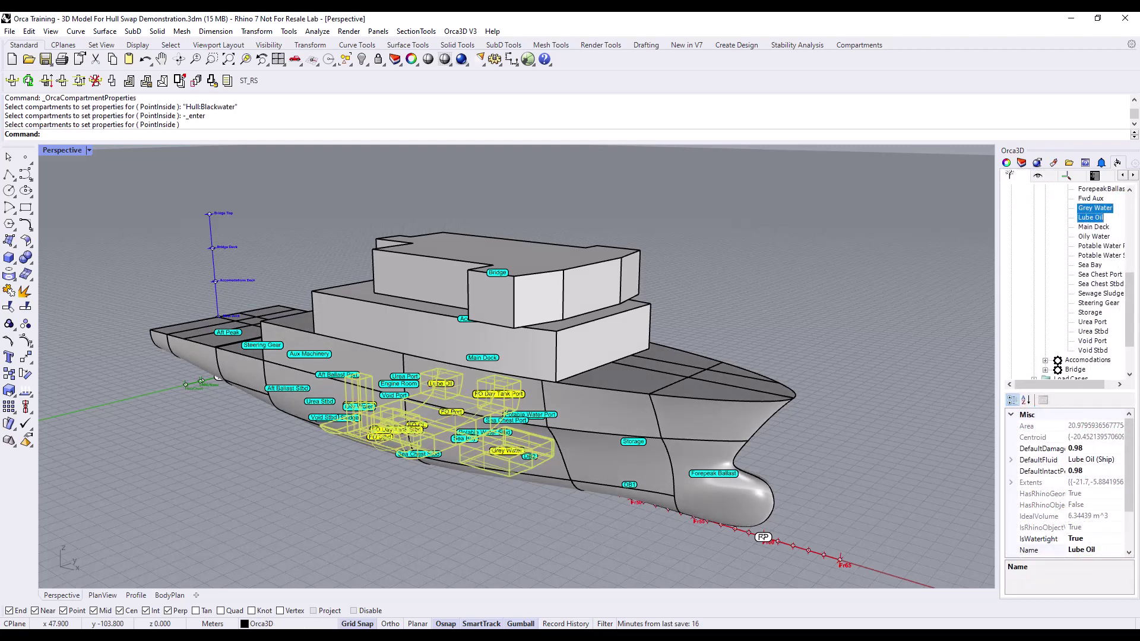
Inspect the Engine Room and Accommodations/Bridge components, then show compartment visibility and clipping options.
{"action": "left_click", "coordinate": [399, 383]}
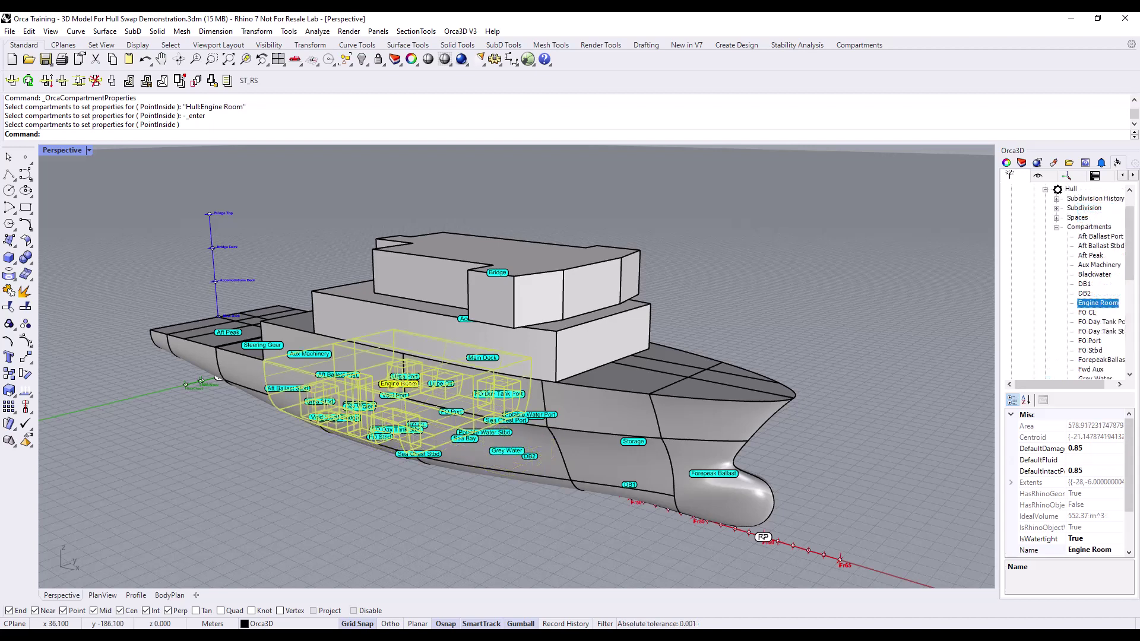
{"action": "left_click", "coordinate": [463, 319]}
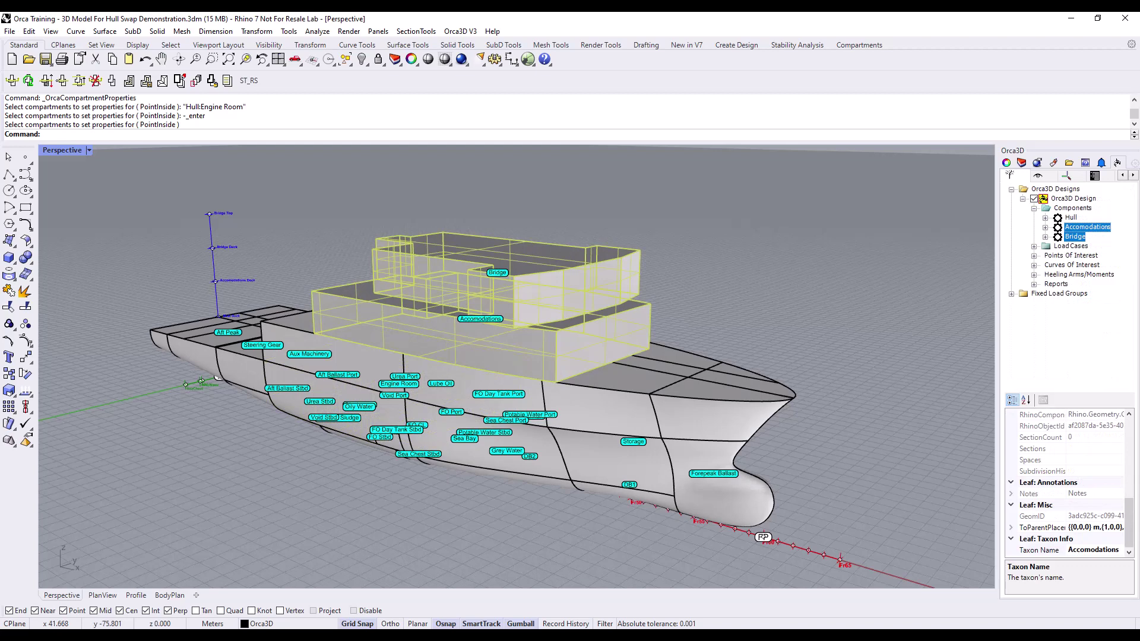
{"action": "left_click", "coordinate": [1038, 176]}
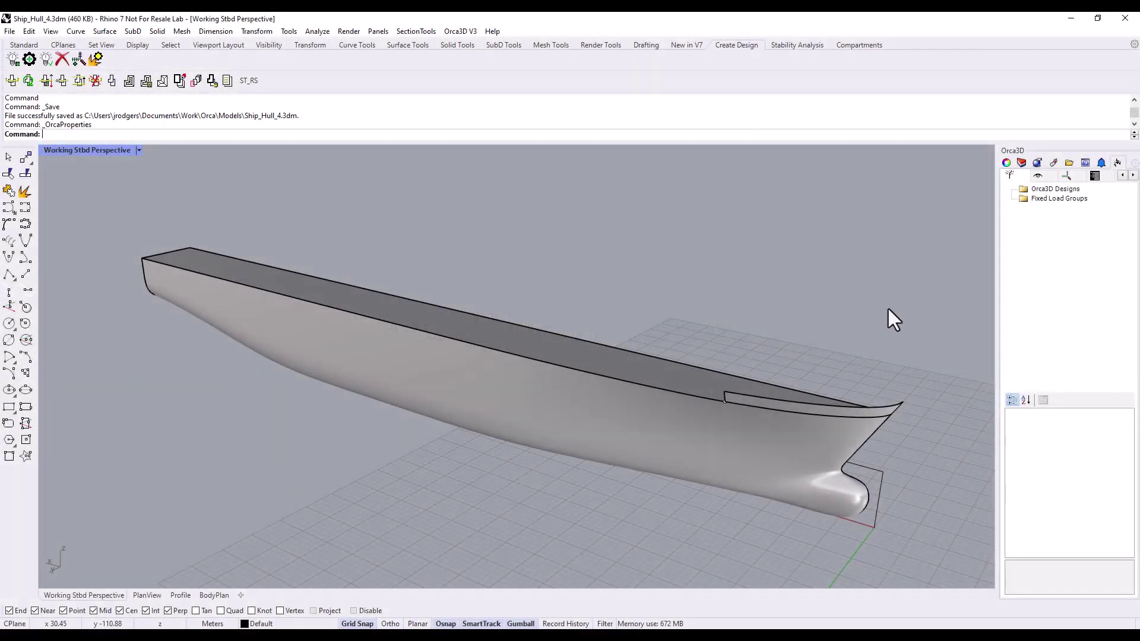
Open Orca3D V3 document properties and leave Current Units on SI-kg.
{"action": "left_click", "coordinate": [452, 33]}
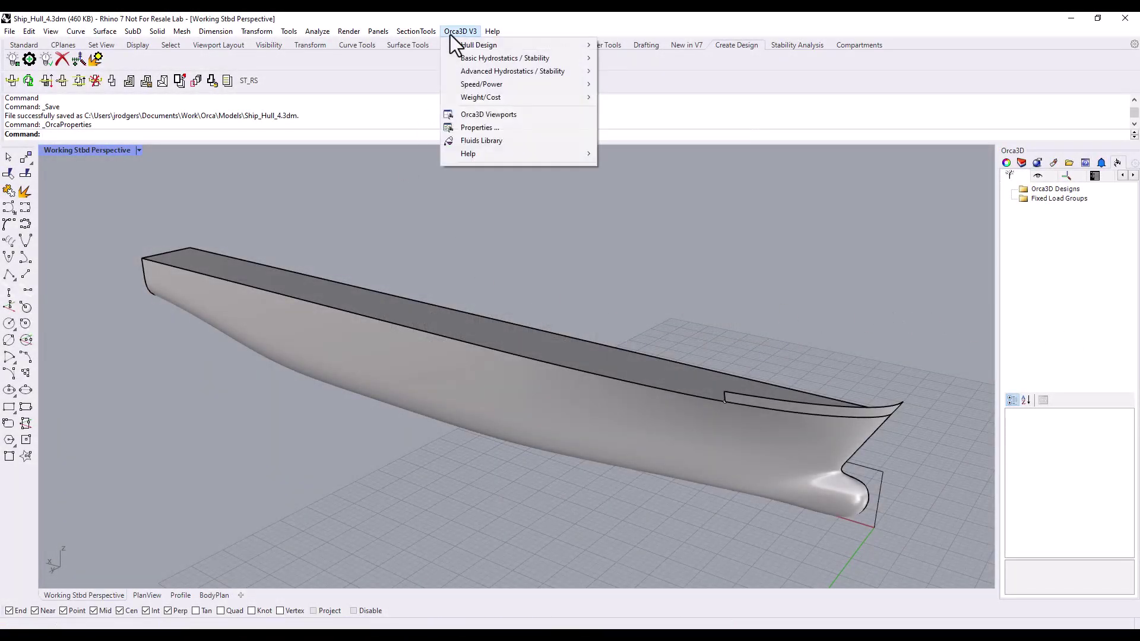
{"action": "left_click", "coordinate": [523, 128]}
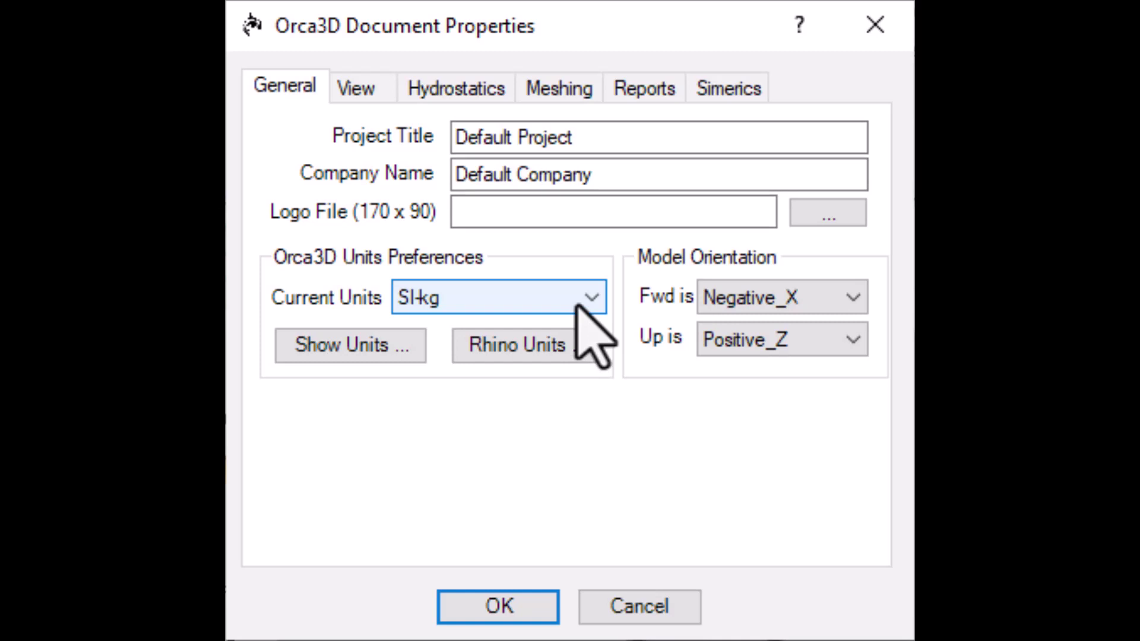
{"action": "left_click", "coordinate": [579, 305]}
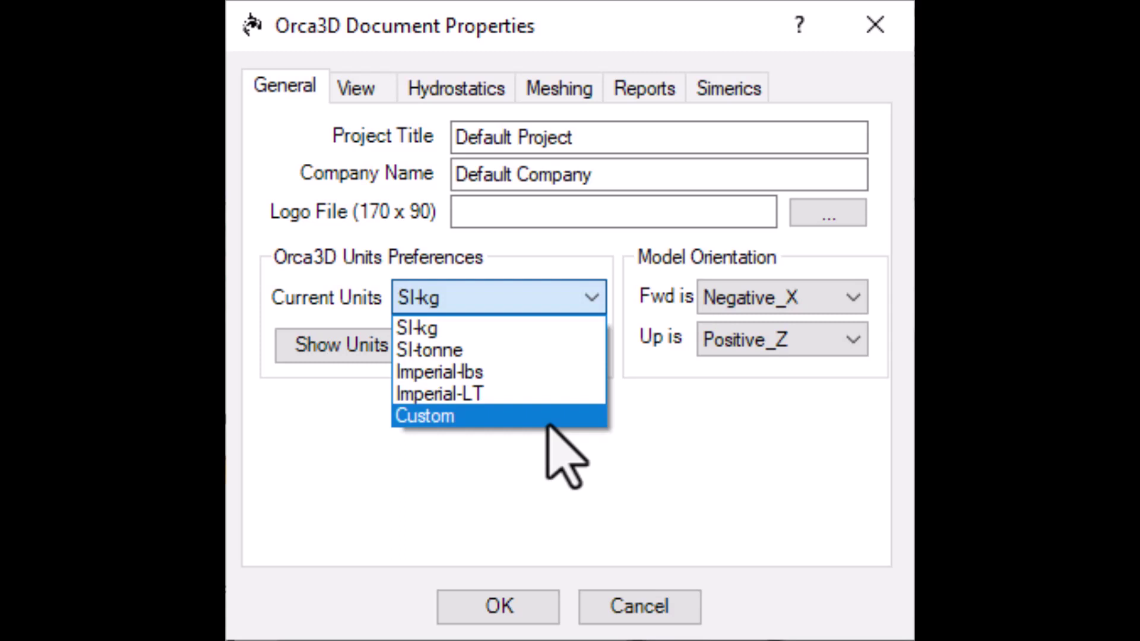
{"action": "left_click", "coordinate": [595, 286]}
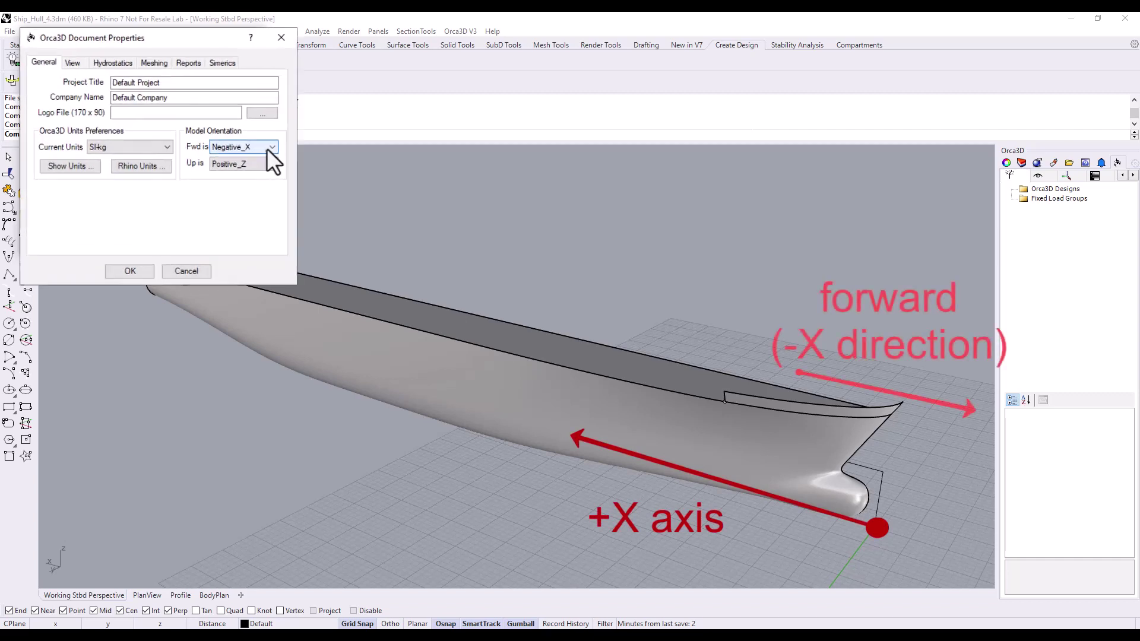
Keep the forward direction as Negative_X and accept the document properties.
{"action": "left_click", "coordinate": [238, 135]}
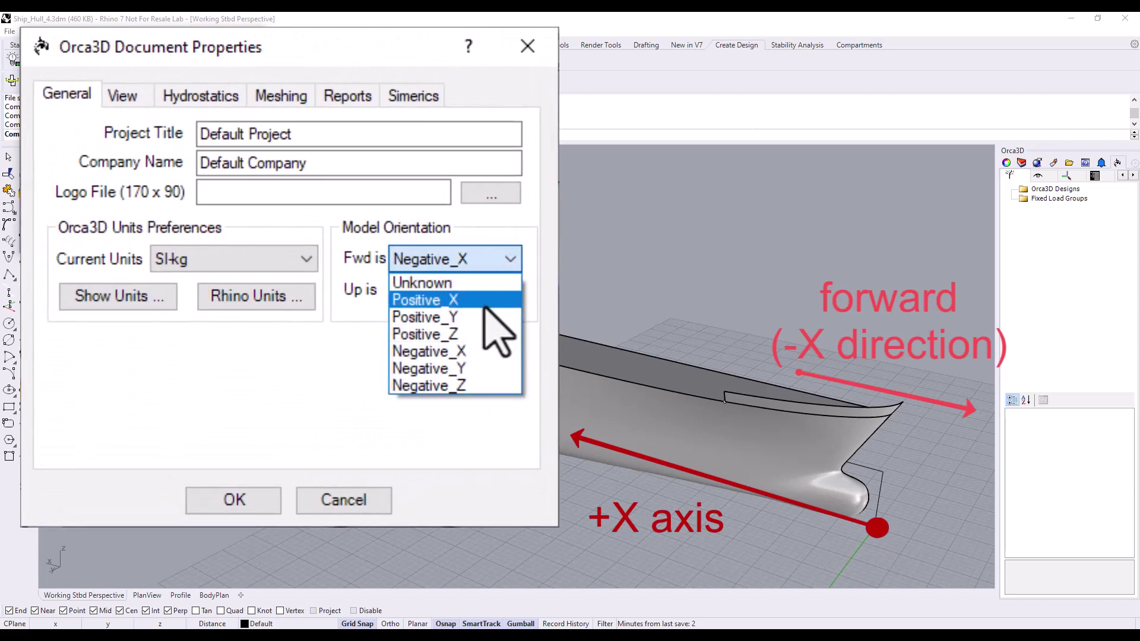
{"action": "left_click", "coordinate": [473, 351]}
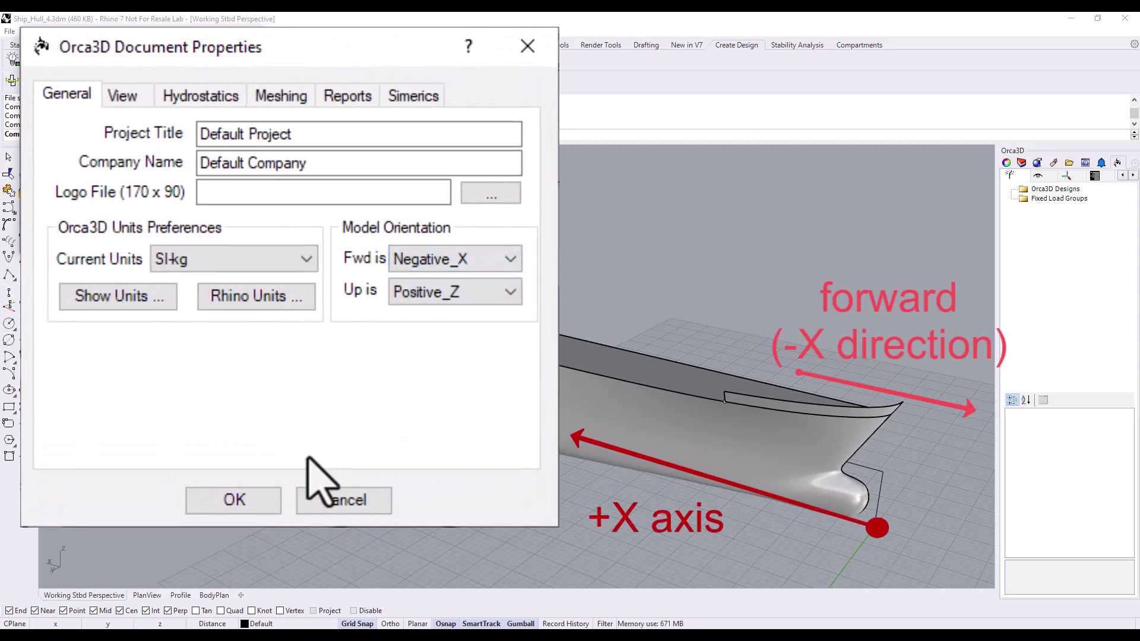
{"action": "left_click", "coordinate": [261, 502]}
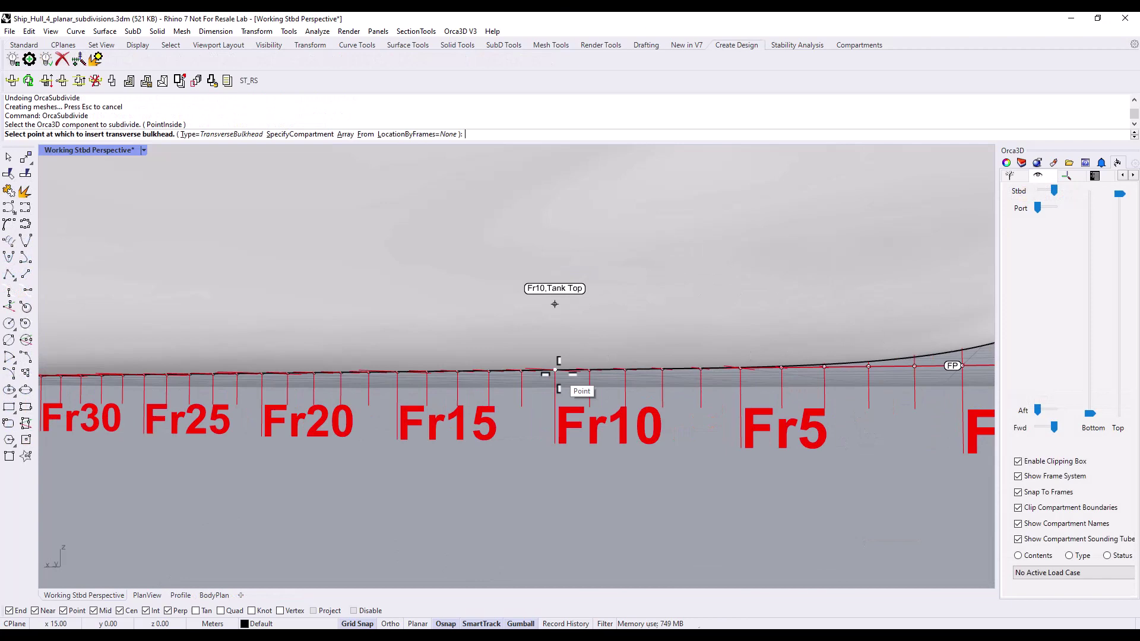
Place the transverse bulkhead at frame Fr10.
{"action": "left_click", "coordinate": [554, 304]}
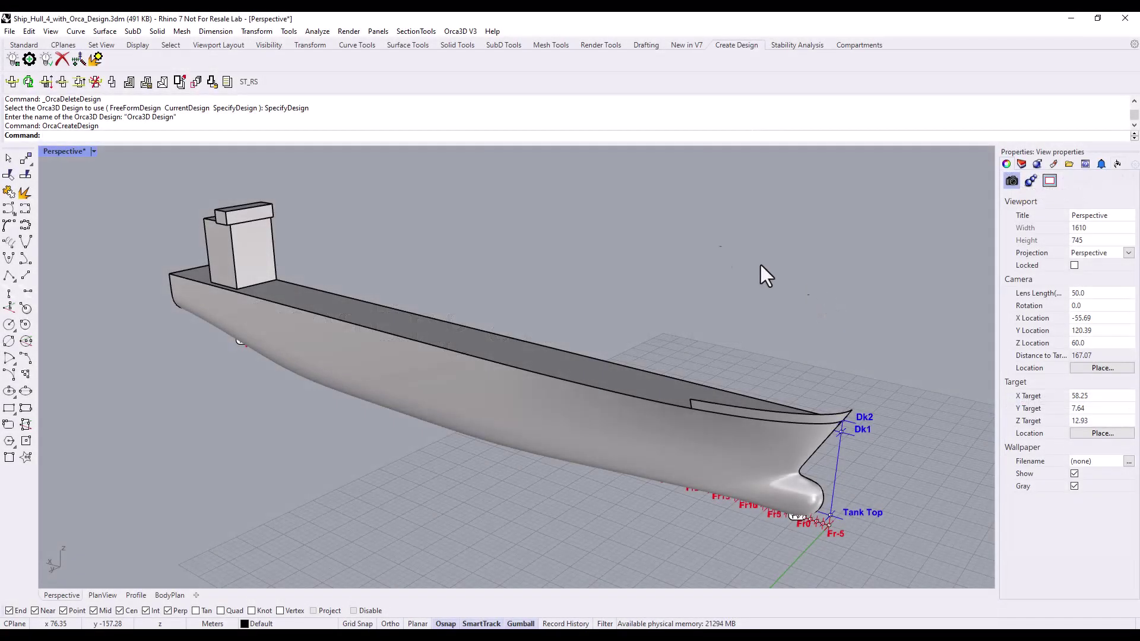
{"action": "left_click", "coordinate": [459, 32]}
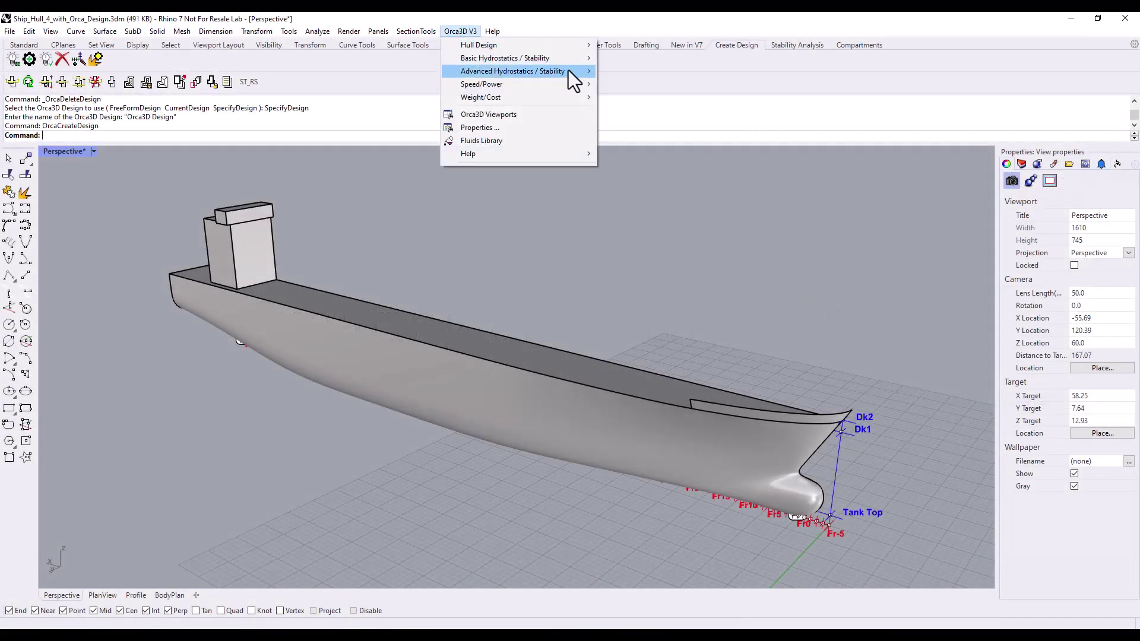
{"action": "mouse_move", "coordinate": [577, 73]}
{"action": "mouse_move", "coordinate": [692, 71]}
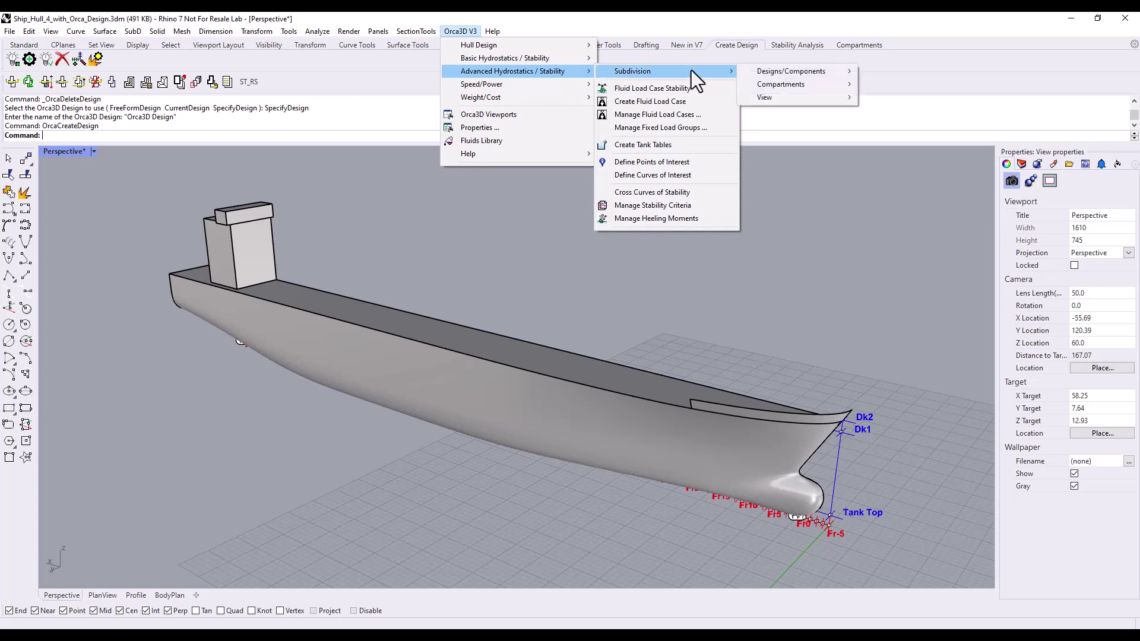
{"action": "mouse_move", "coordinate": [806, 77]}
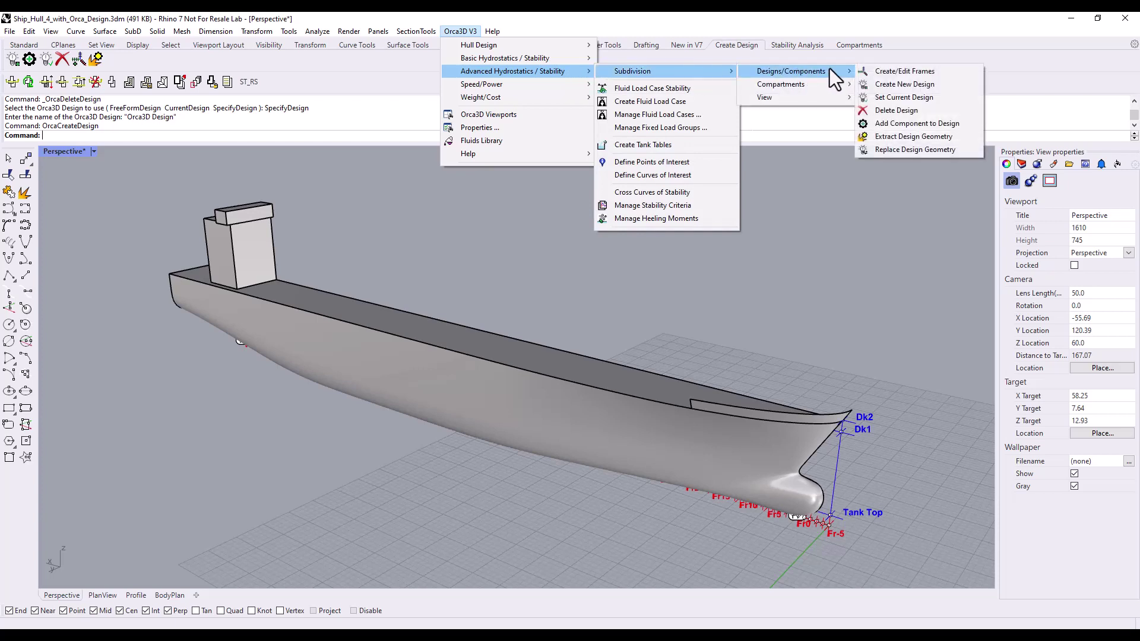
{"action": "left_click", "coordinate": [948, 84]}
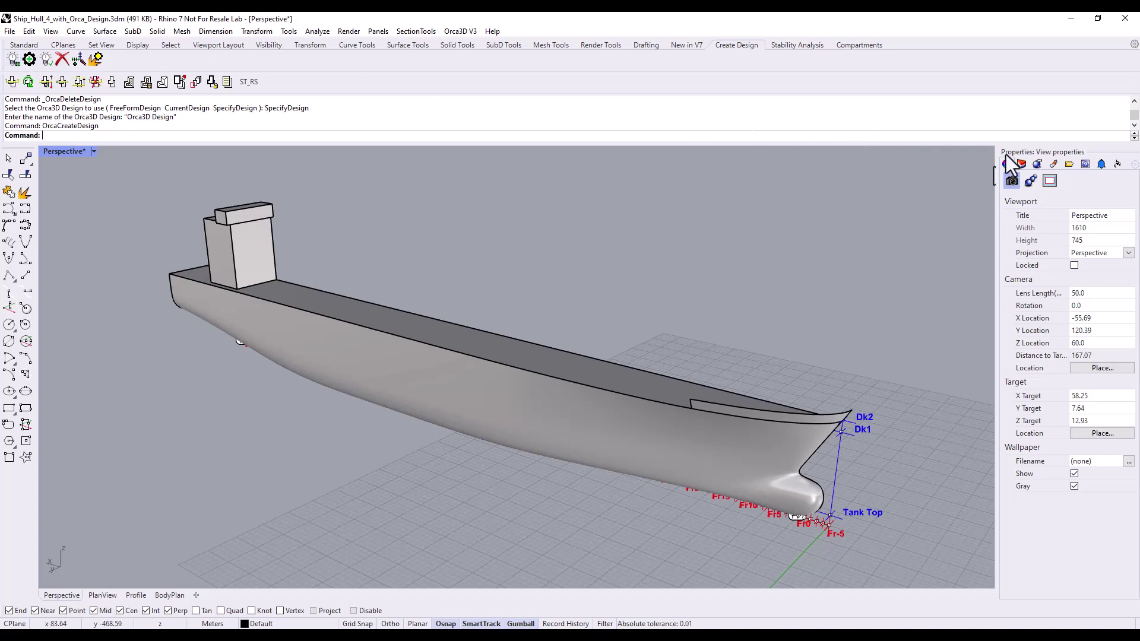
Create a new design under Orca3D Designs in the design tree, keeping the name 'Orca3D Design'.
{"action": "left_click", "coordinate": [1118, 166]}
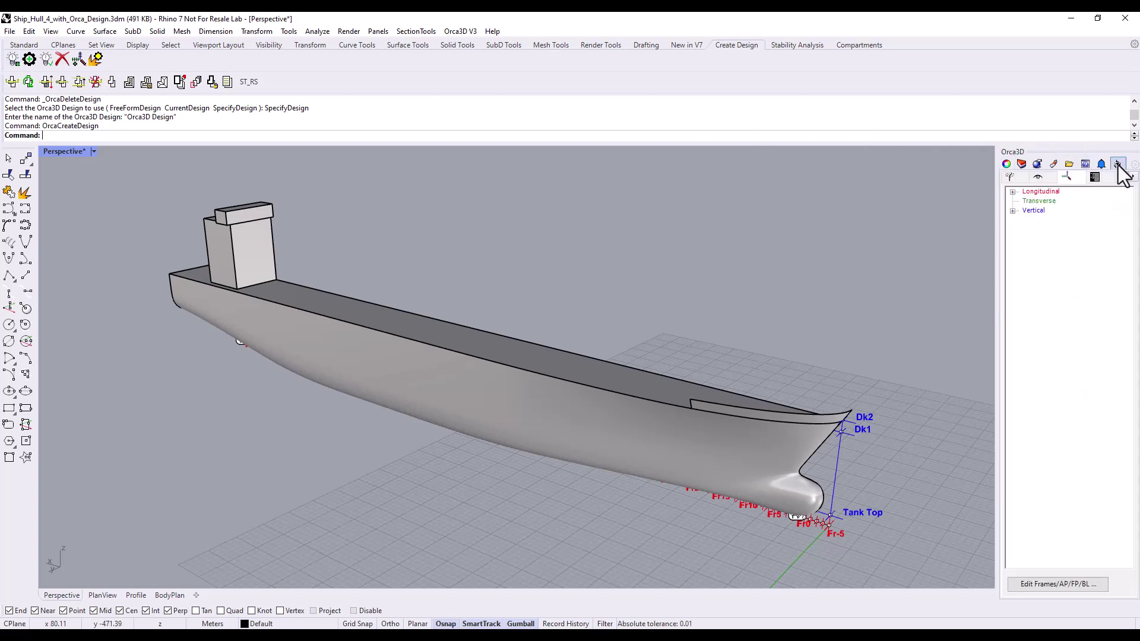
{"action": "left_click", "coordinate": [1018, 180]}
{"action": "left_click", "coordinate": [1078, 191]}
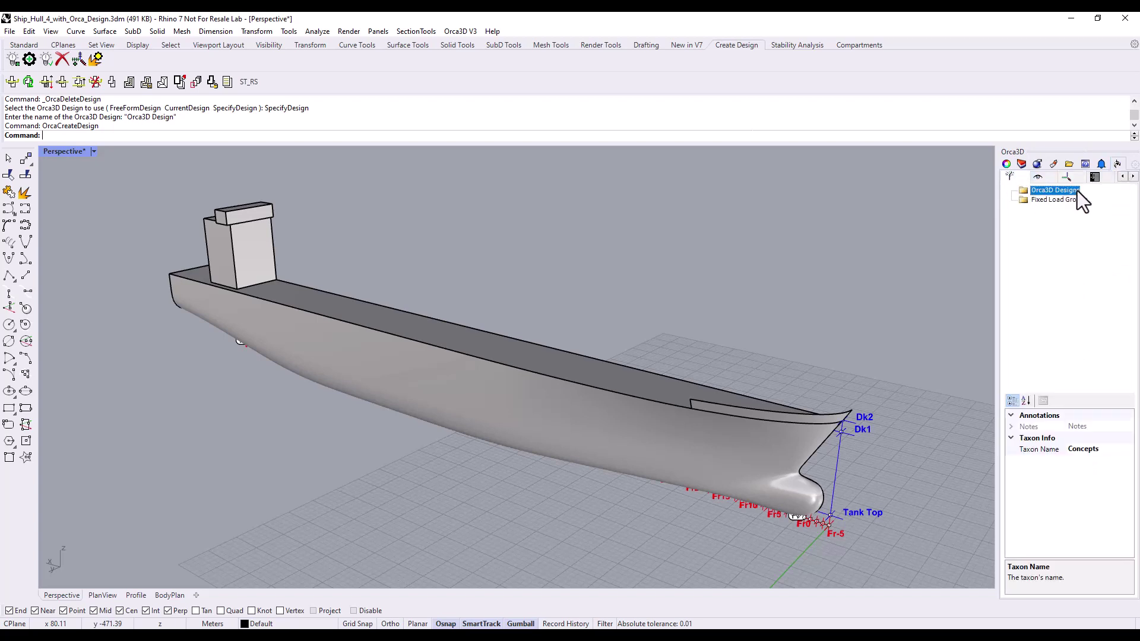
{"action": "right_click", "coordinate": [1078, 191]}
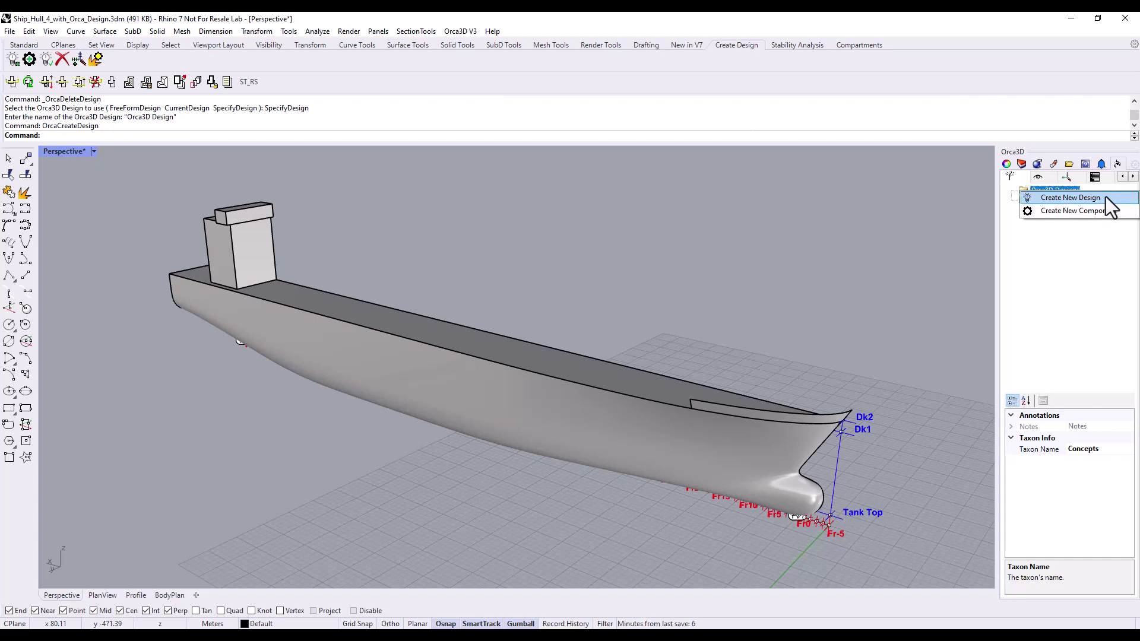
{"action": "left_click", "coordinate": [1106, 197]}
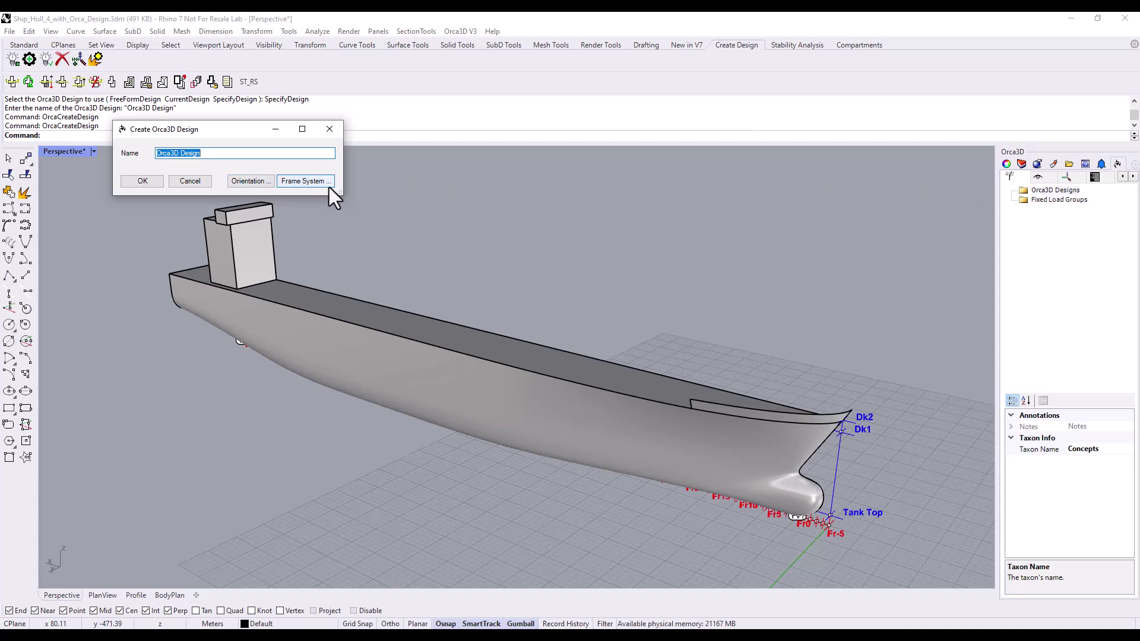
{"action": "left_click", "coordinate": [157, 181]}
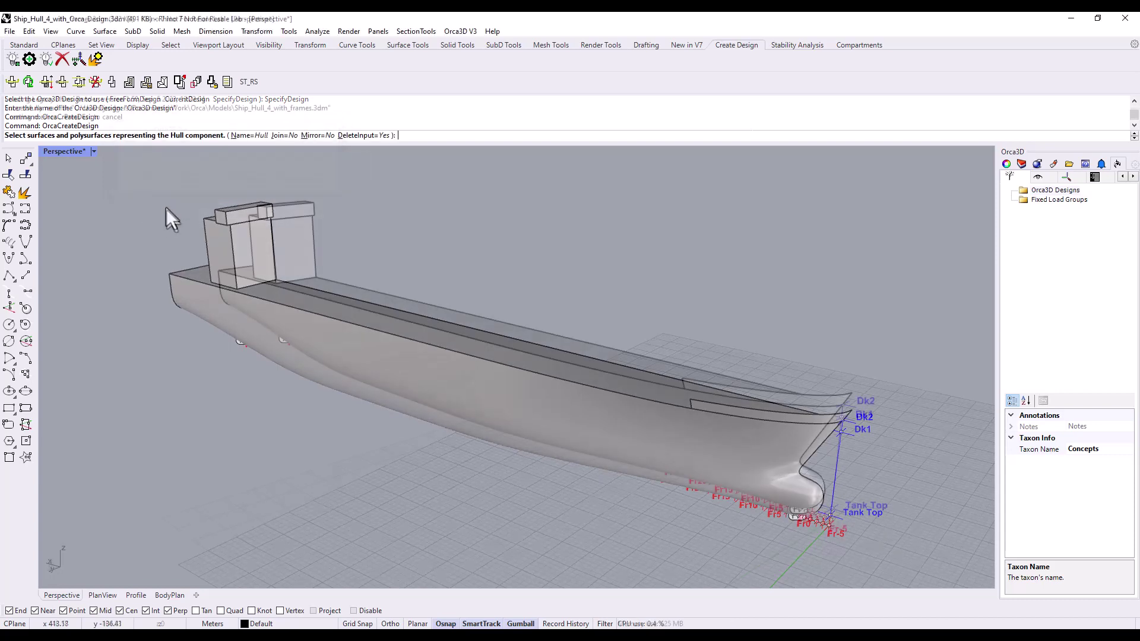
Pick the hull, deck and transom surfaces as the Hull component with Mirror=Yes.
{"action": "left_click", "coordinate": [367, 333]}
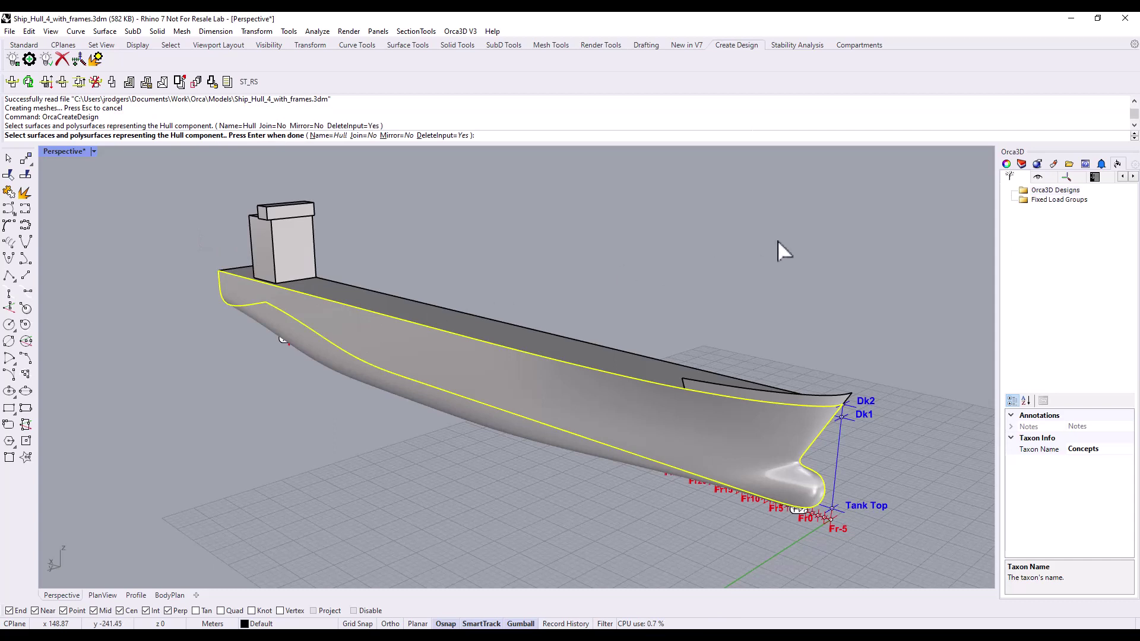
{"action": "key", "text": "Return"}
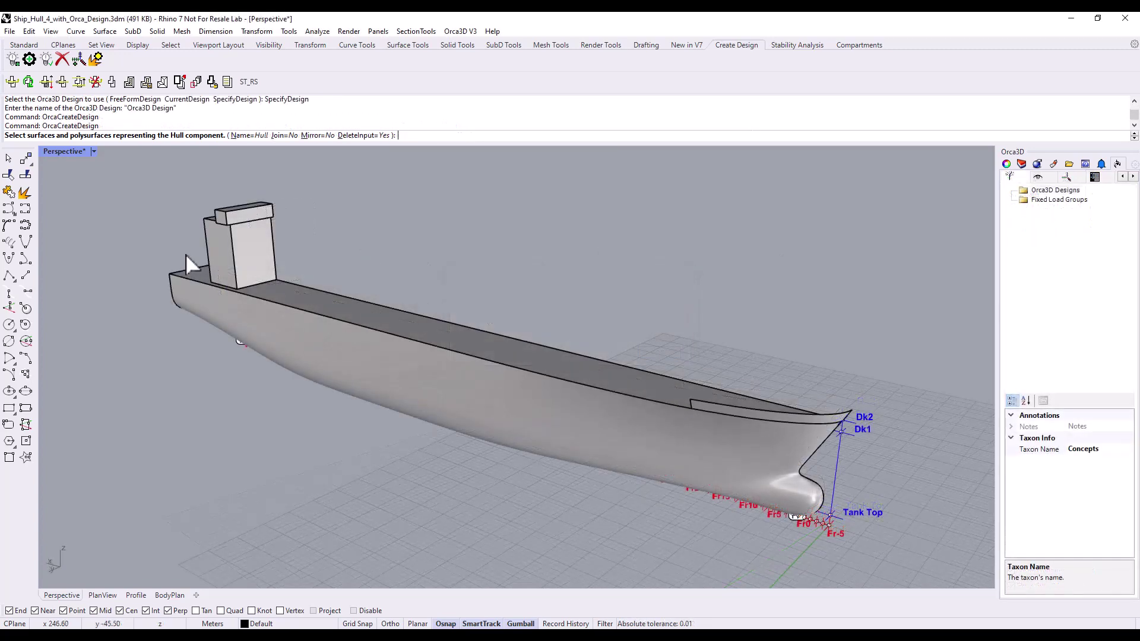
{"action": "right_click_drag", "start_coordinate": [190, 254], "coordinate": [374, 241]}
{"action": "left_click", "coordinate": [454, 433]}
{"action": "left_click", "coordinate": [410, 394]}
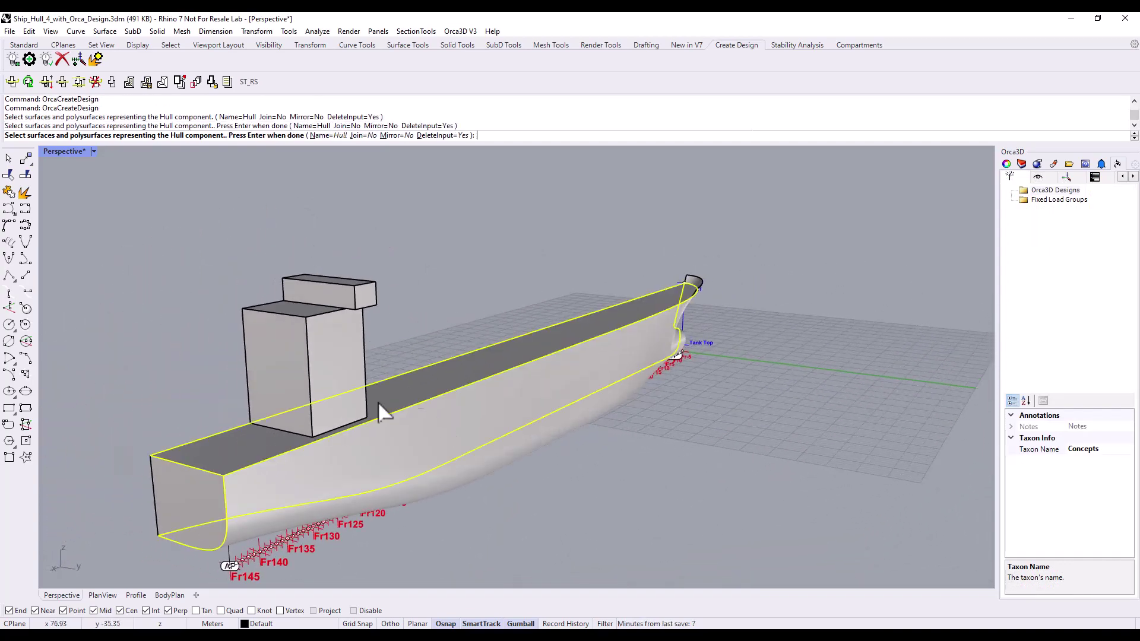
{"action": "left_click", "coordinate": [190, 493]}
{"action": "right_click_drag", "start_coordinate": [343, 401], "coordinate": [316, 306]}
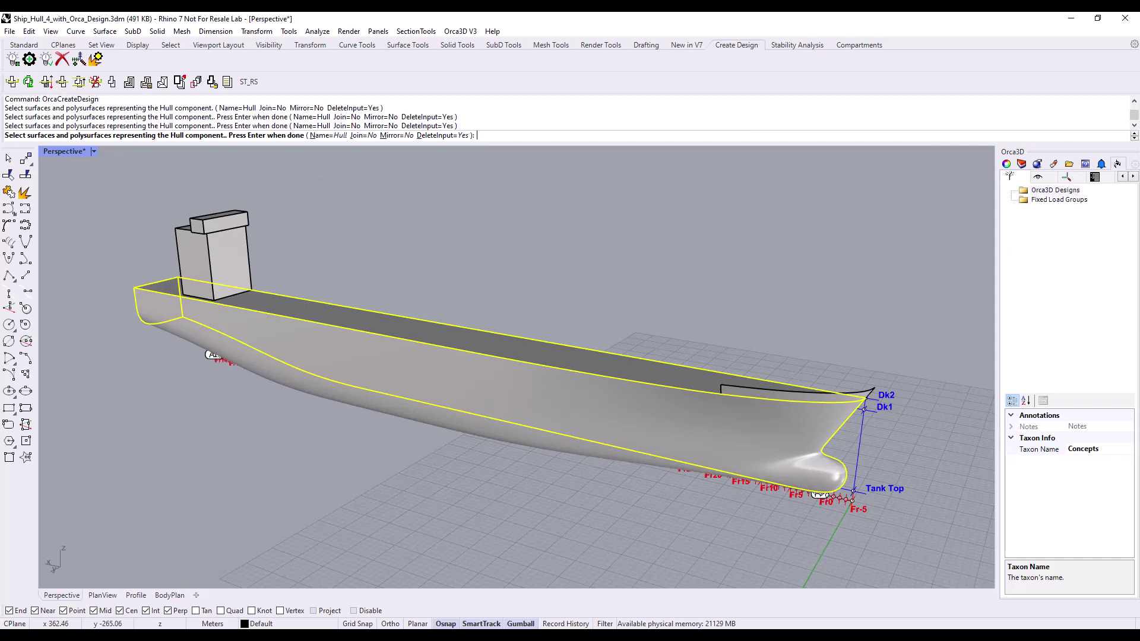
{"action": "left_click", "coordinate": [395, 137]}
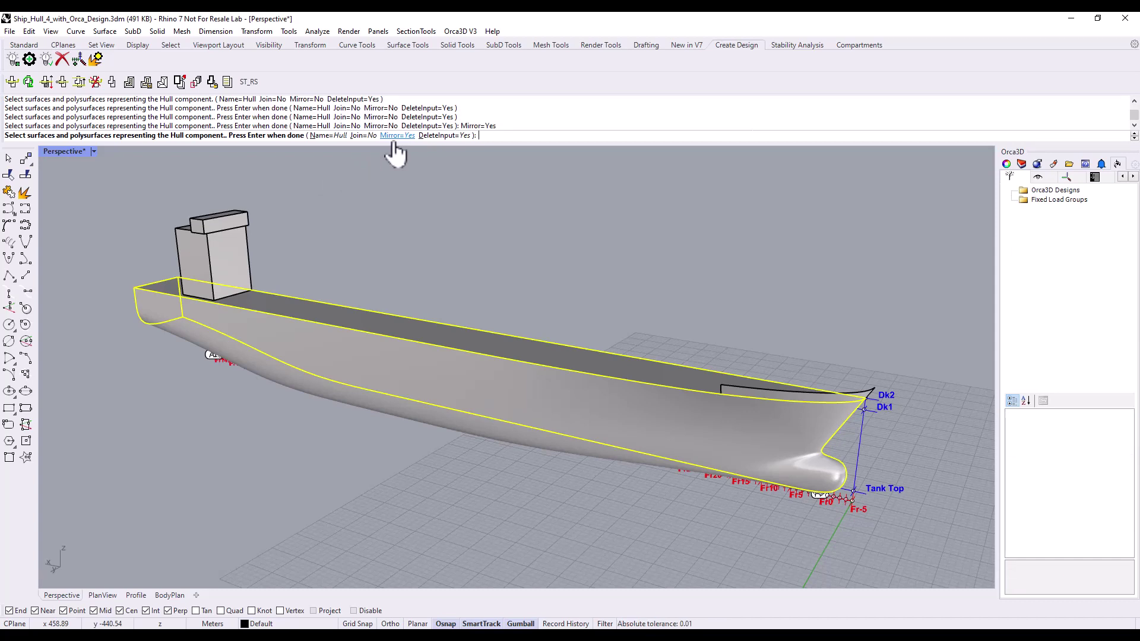
{"action": "key", "text": "Return"}
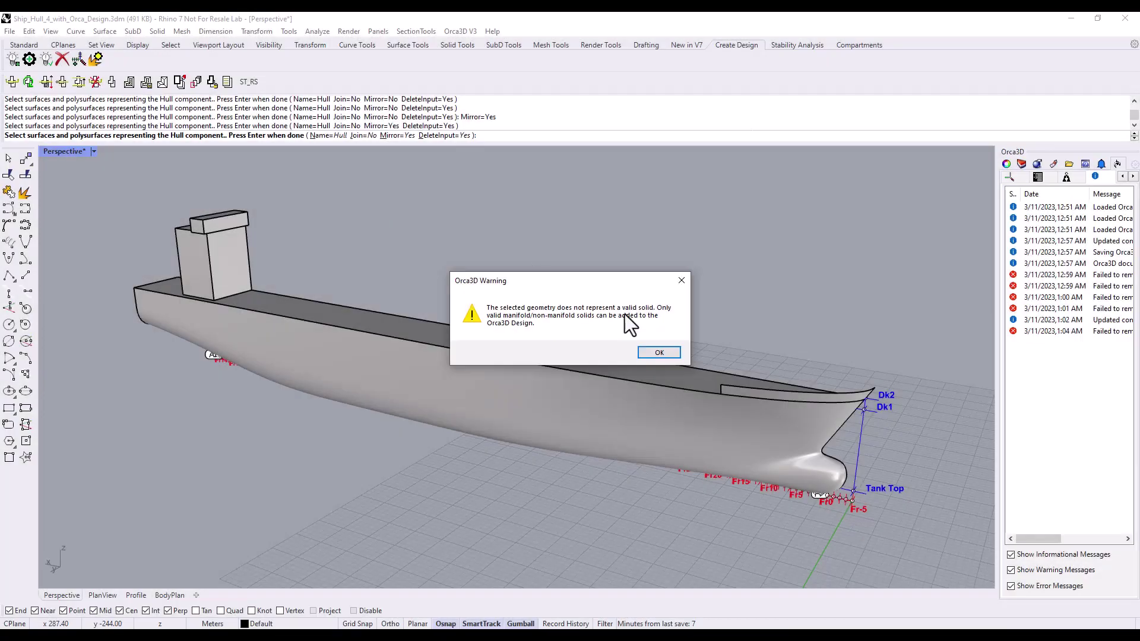
Dismiss the warning and add the hull with Mirror=Yes, Join=Yes and DeleteInput=No.
{"action": "key", "text": "Return"}
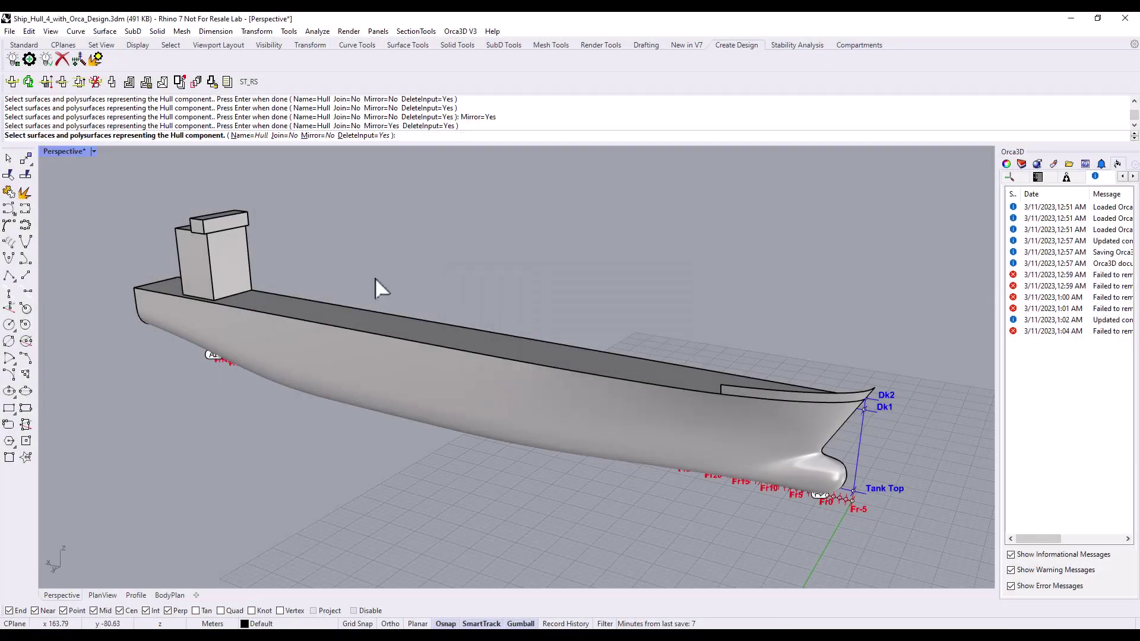
{"action": "right_click_drag", "start_coordinate": [375, 278], "coordinate": [529, 270]}
{"action": "left_click", "coordinate": [324, 409]}
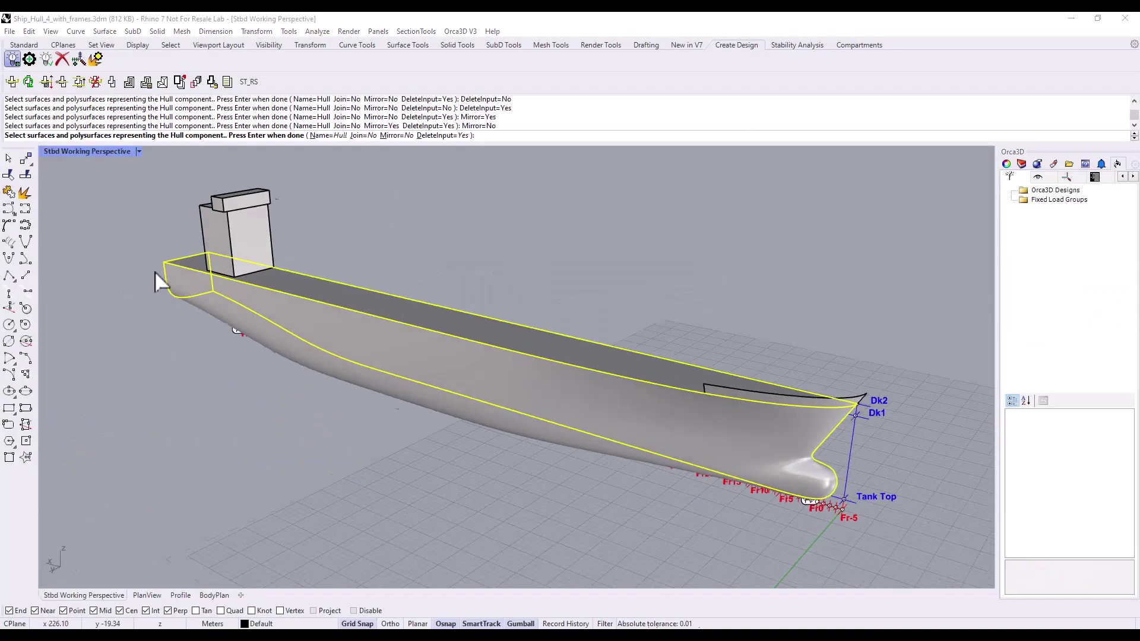
{"action": "left_click", "coordinate": [392, 135]}
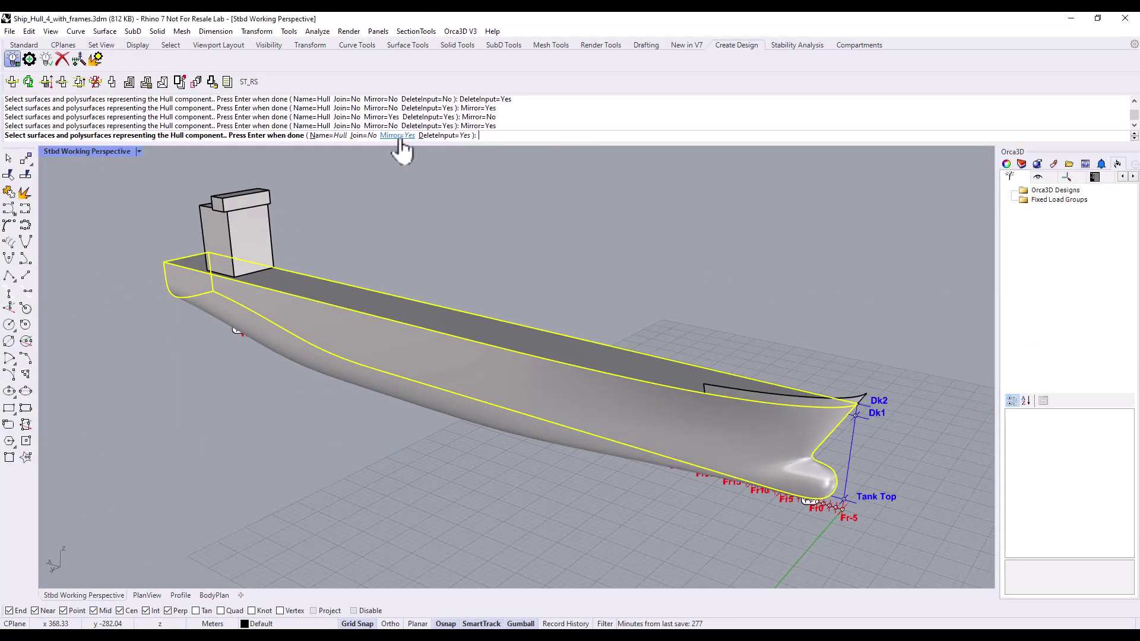
{"action": "left_click", "coordinate": [356, 137]}
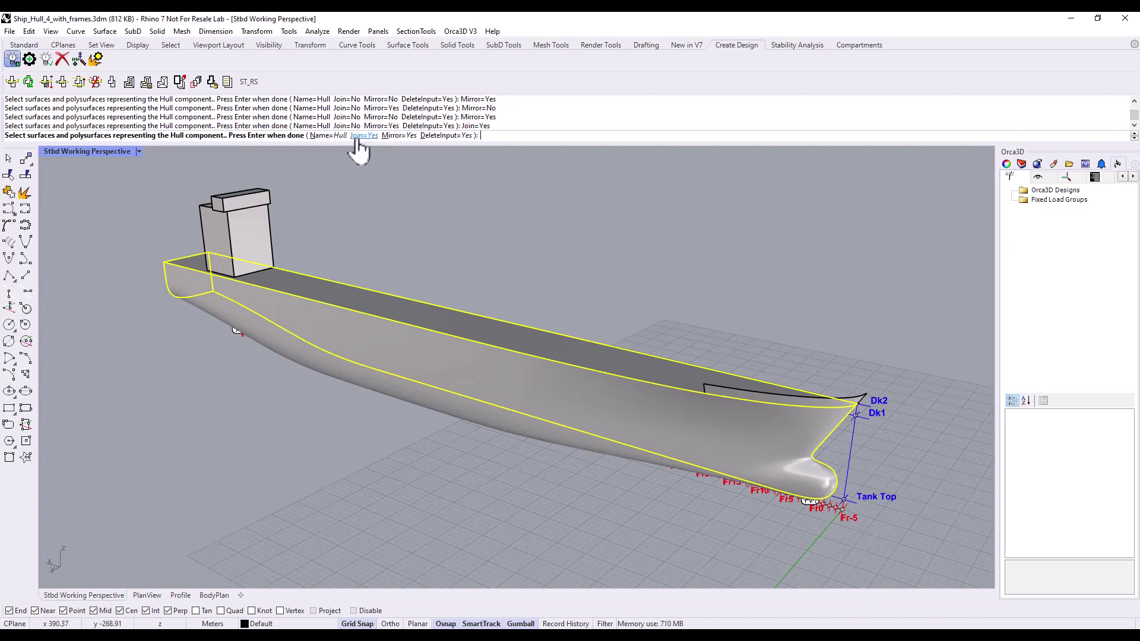
{"action": "left_click", "coordinate": [446, 136]}
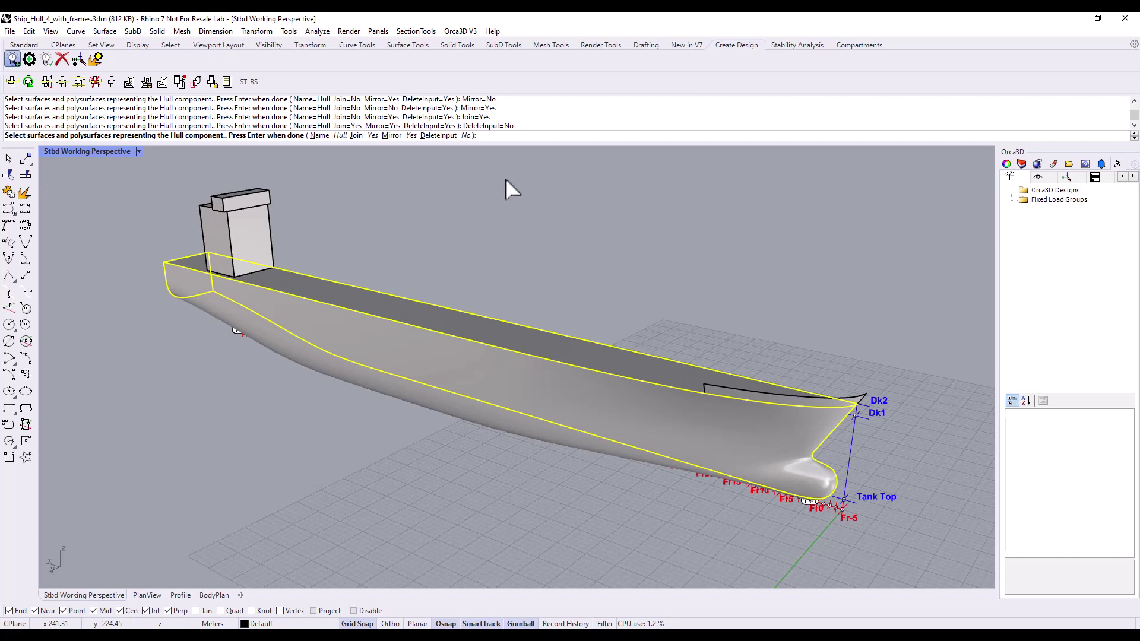
{"action": "key", "text": "Return"}
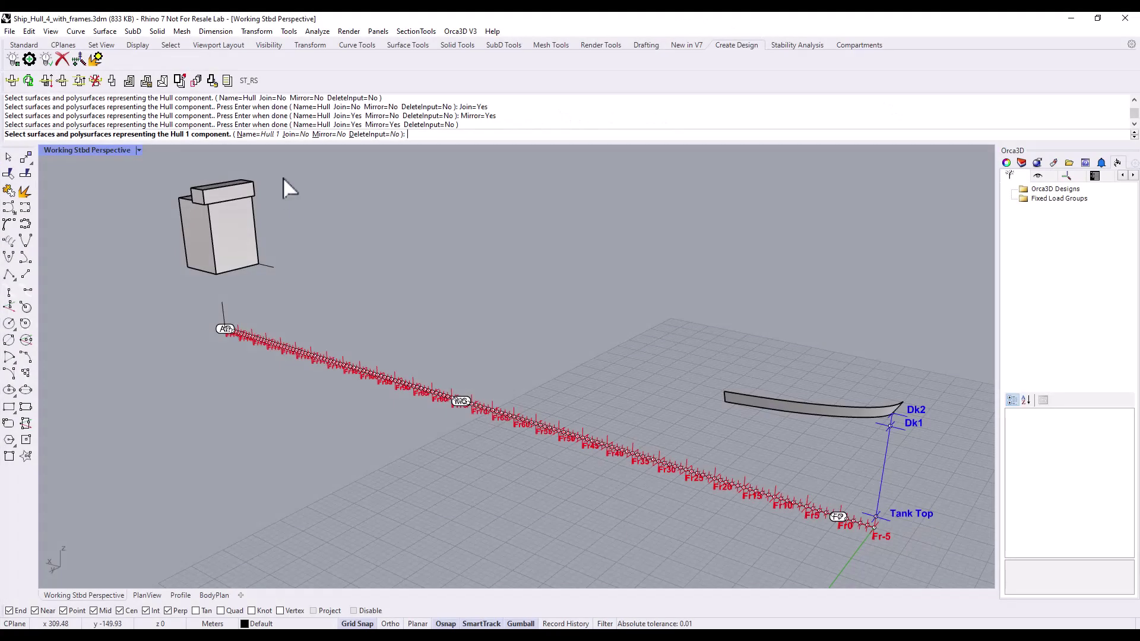
Name the next component 'Deckhouse' and set Mirror=Yes and Join=Yes.
{"action": "left_click", "coordinate": [271, 136]}
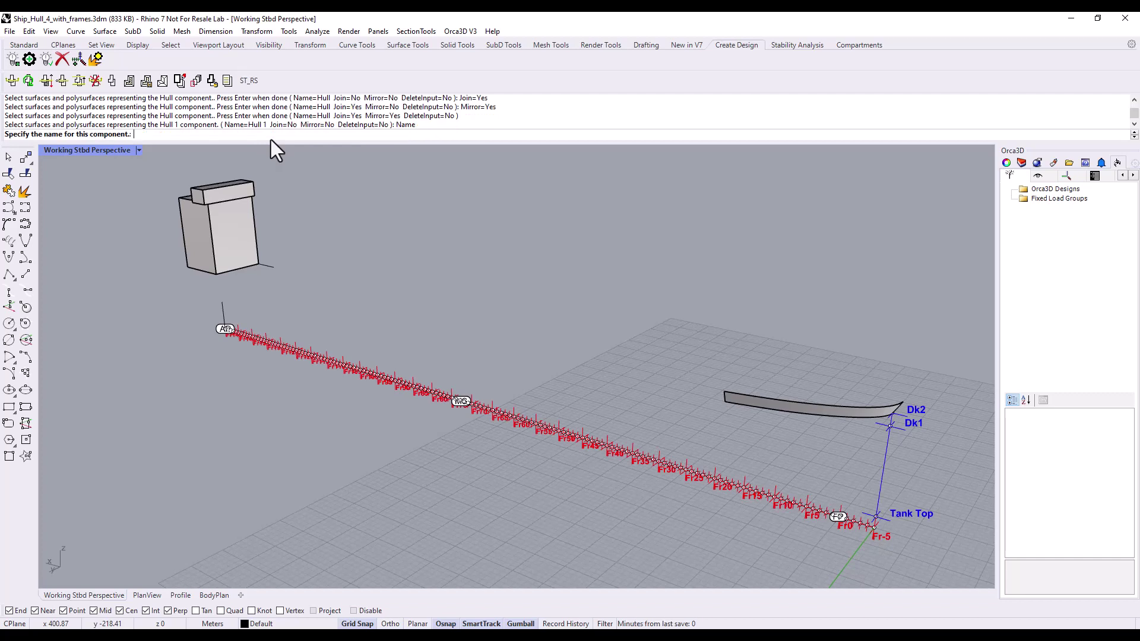
{"action": "type", "text": "Deckhouse"}
{"action": "key", "text": "Return"}
{"action": "left_click", "coordinate": [354, 136]}
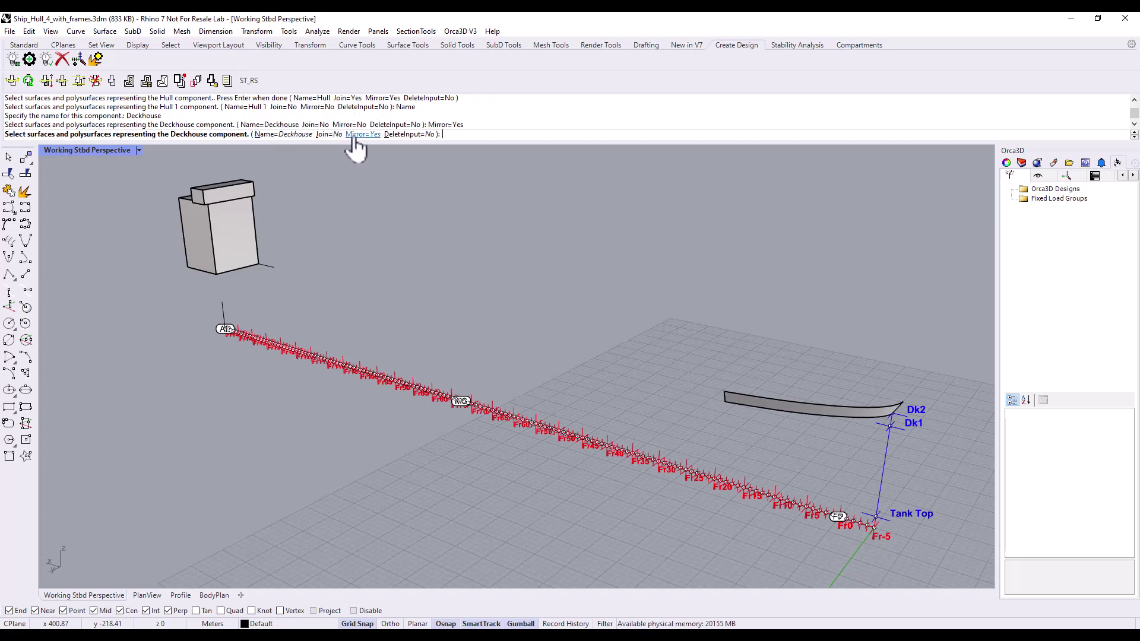
{"action": "left_click", "coordinate": [334, 135]}
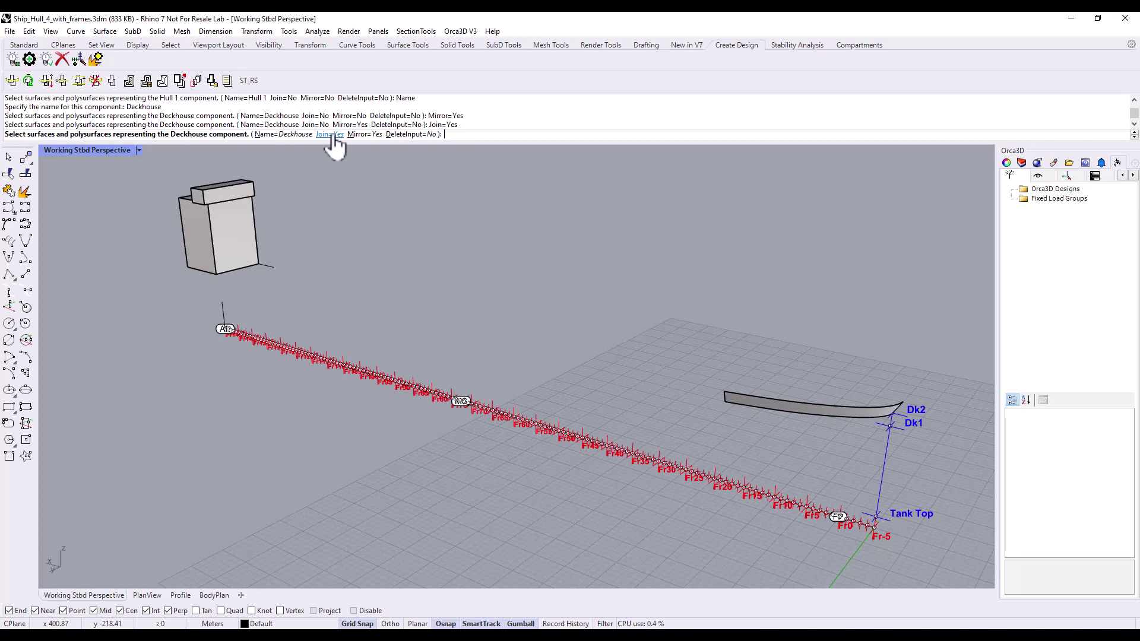
Window-select the deckhouse box and finish component picking to create the design.
{"action": "left_click_drag", "start_coordinate": [157, 160], "coordinate": [298, 305]}
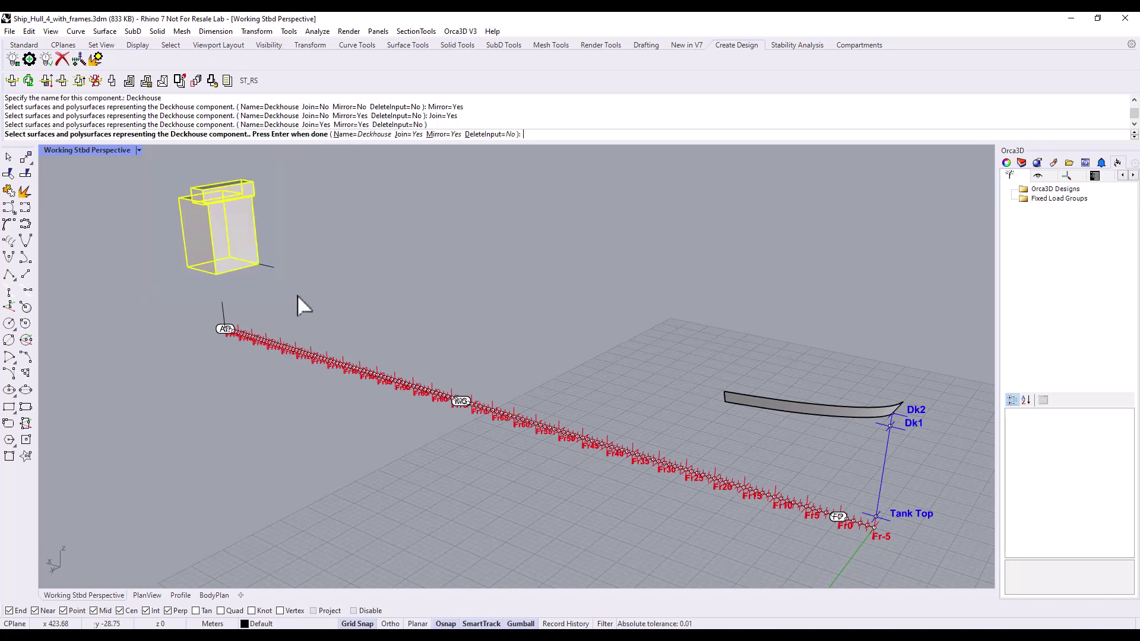
{"action": "right_click_drag", "start_coordinate": [351, 265], "coordinate": [119, 262]}
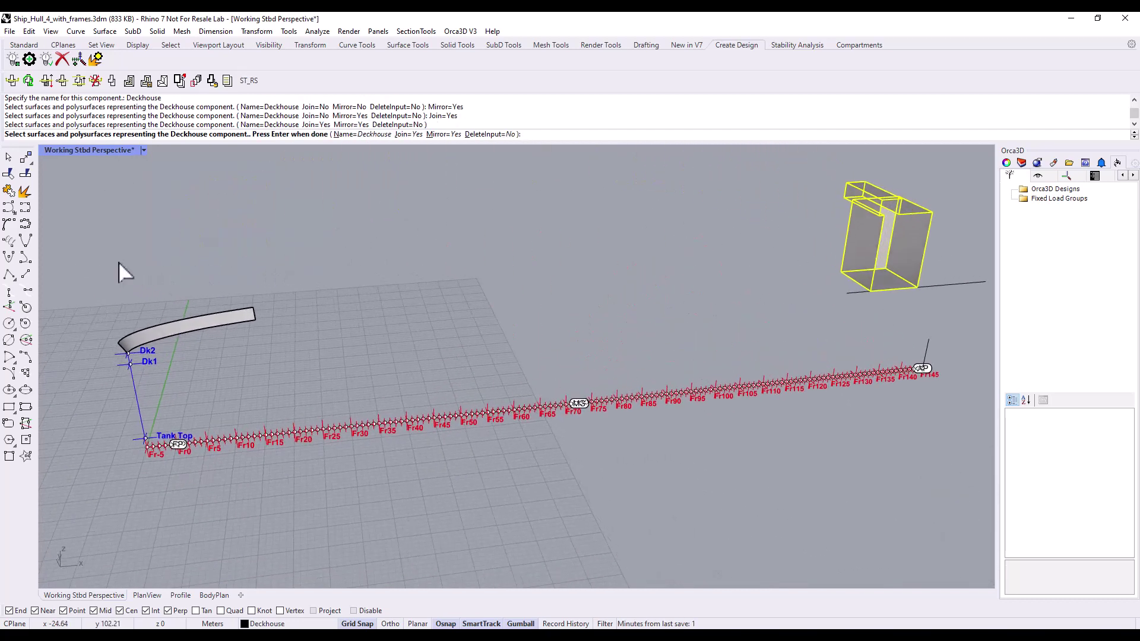
{"action": "scroll", "coordinate": [622, 270], "scroll_direction": "up", "scroll_amount": 6}
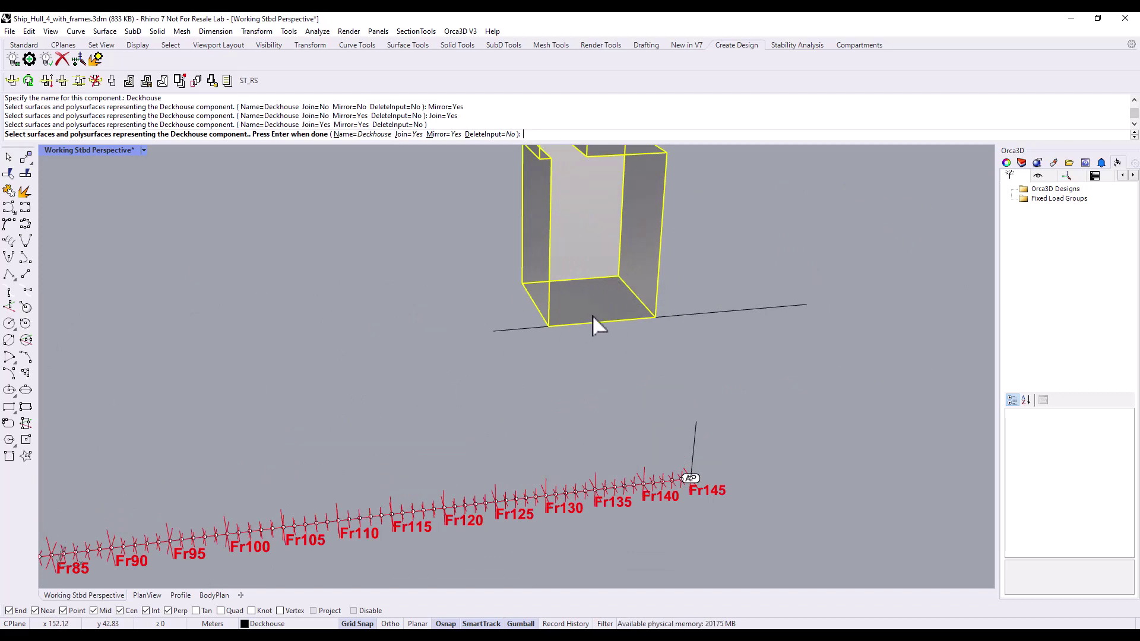
{"action": "scroll", "coordinate": [585, 322], "scroll_direction": "down", "scroll_amount": 4}
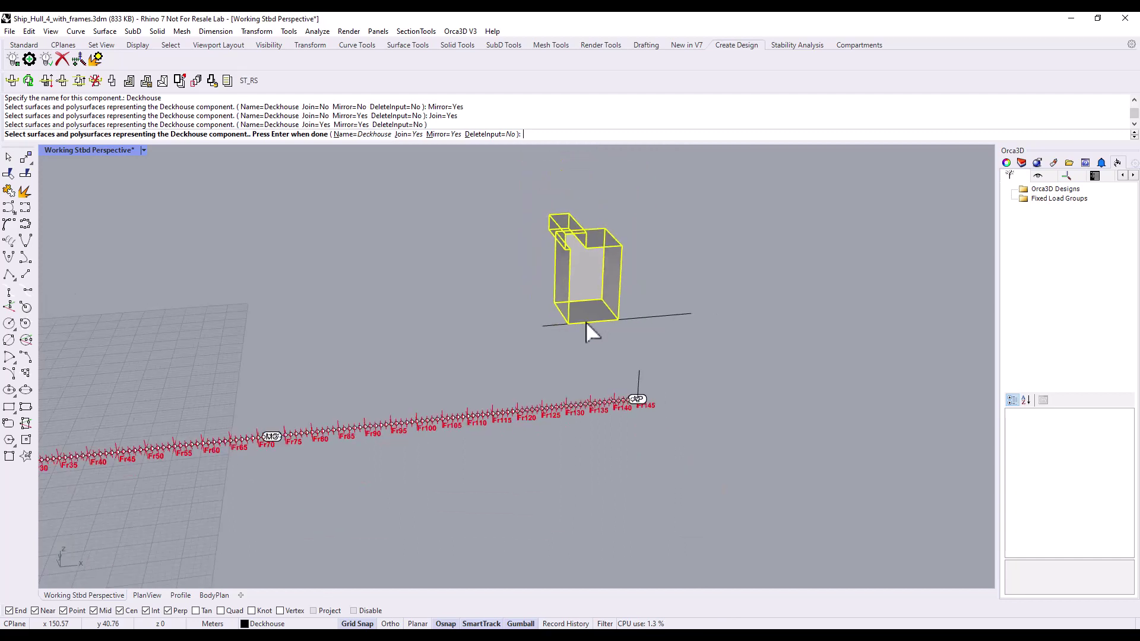
{"action": "key", "text": "Return"}
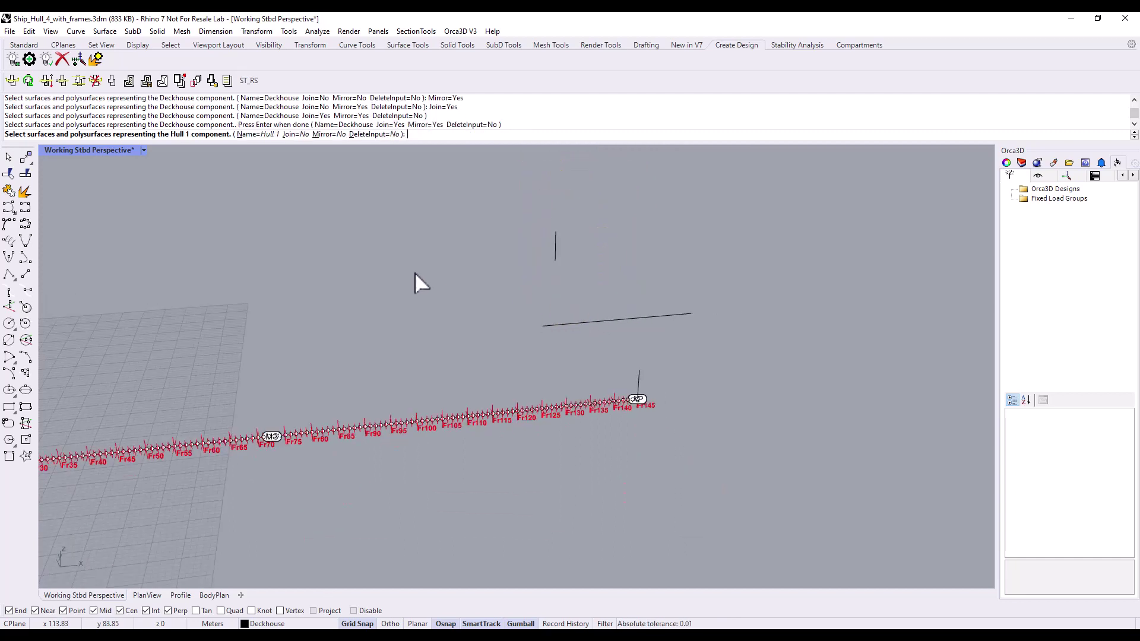
{"action": "key", "text": "Return"}
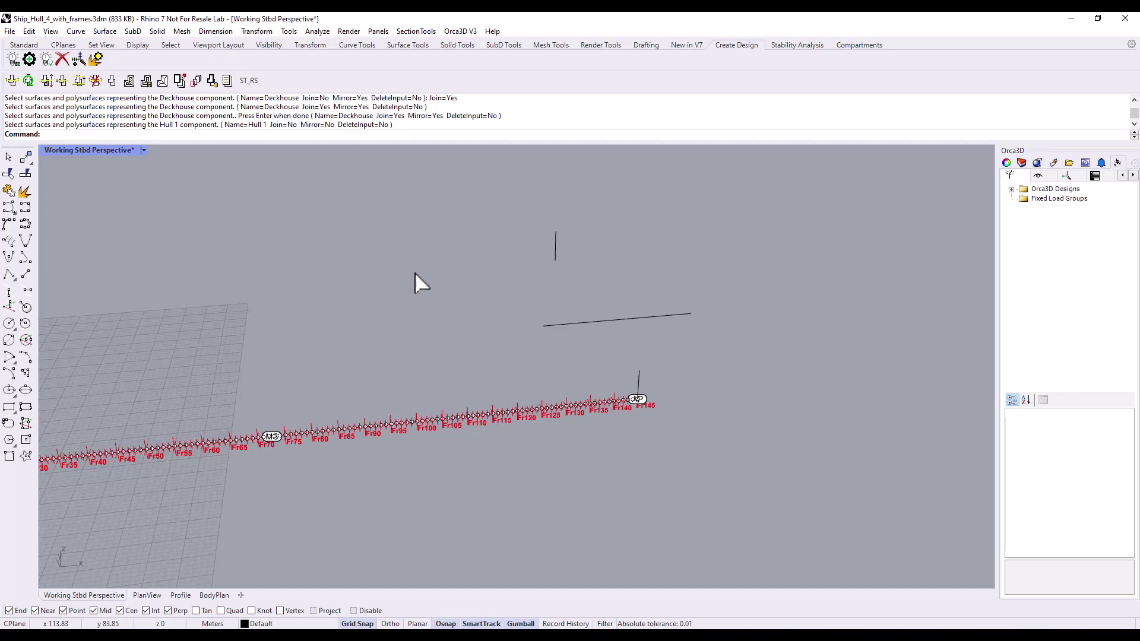
{"action": "mouse_move", "coordinate": [414, 273]}
{"action": "right_mouse_down"}
{"action": "mouse_move", "coordinate": [659, 255]}
{"action": "mouse_move", "coordinate": [671, 276]}
{"action": "right_mouse_up"}
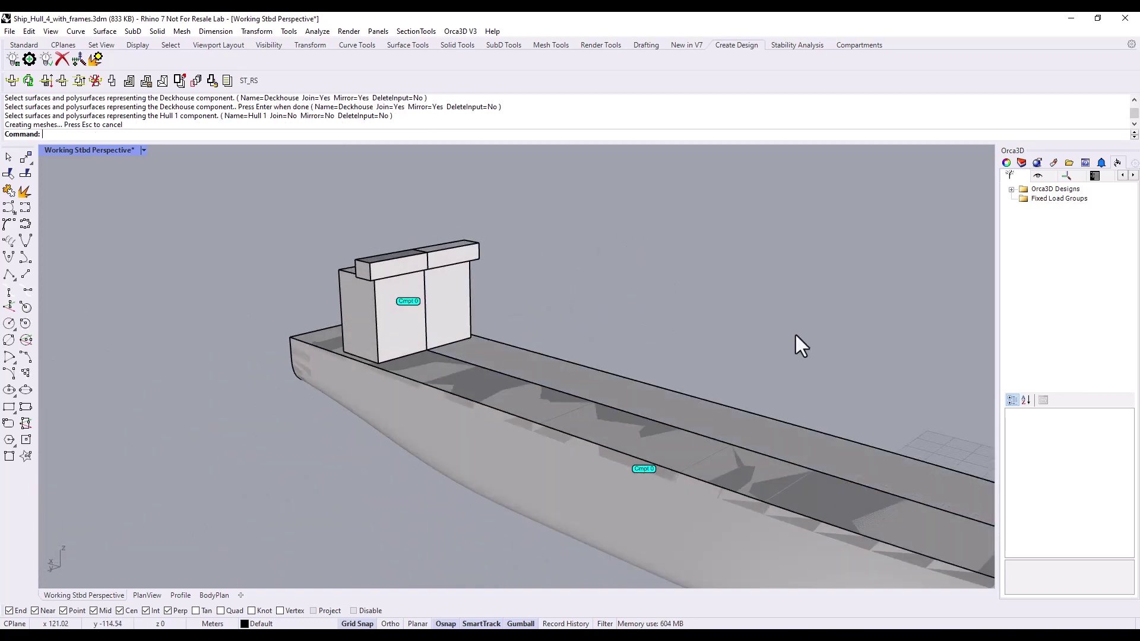
{"action": "right_click_drag", "start_coordinate": [796, 335], "coordinate": [543, 206], "text": "shift"}
{"action": "scroll", "coordinate": [596, 226], "scroll_direction": "down", "scroll_amount": 3}
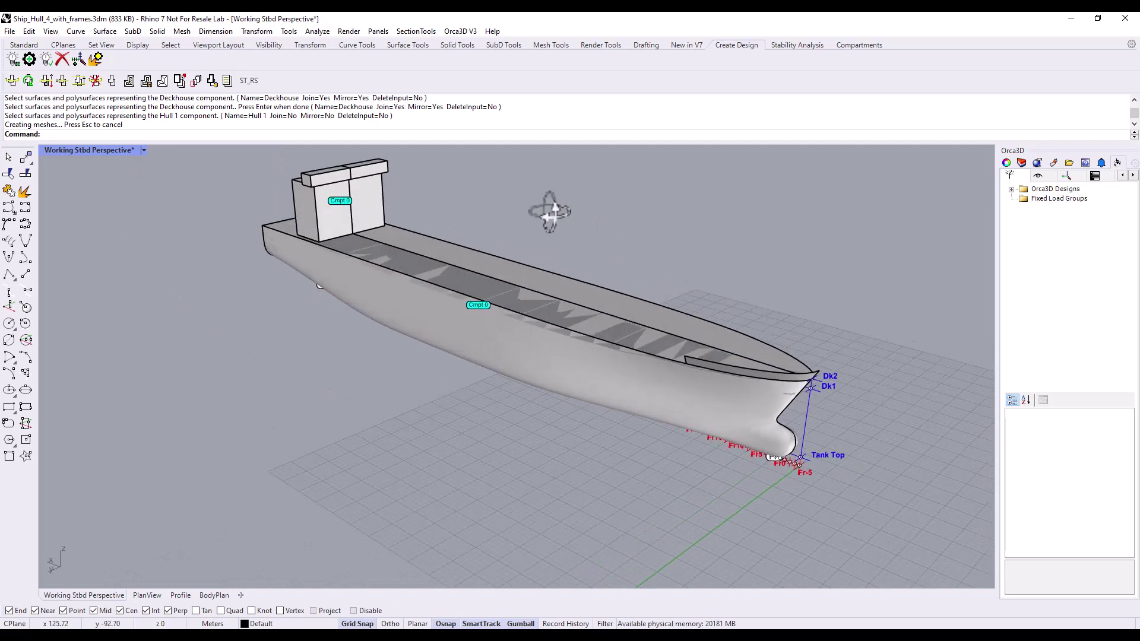
Select and deselect the hull, then list the overlapping Deck surface and Hull polysurface.
{"action": "left_click", "coordinate": [502, 266]}
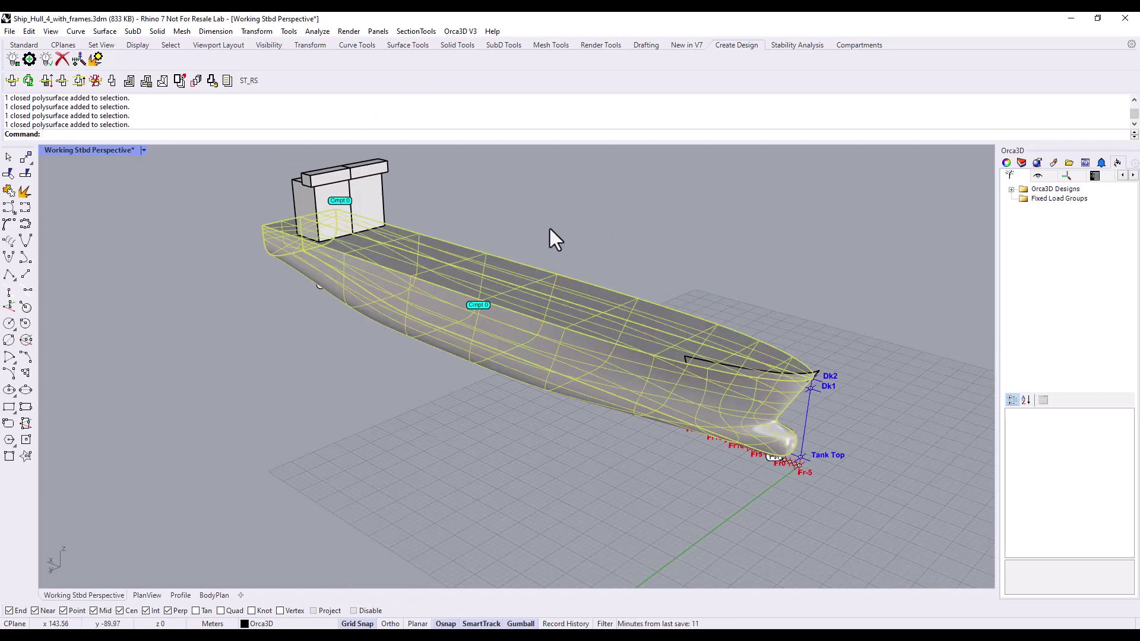
{"action": "left_click", "coordinate": [550, 232]}
{"action": "left_click", "coordinate": [483, 280]}
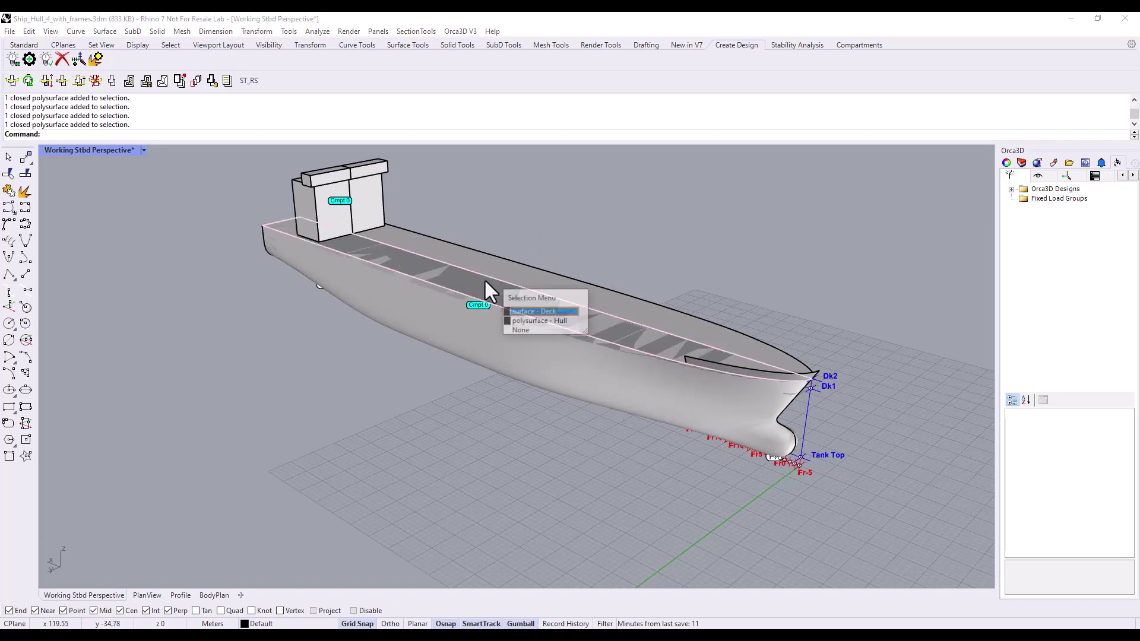
{"action": "left_click", "coordinate": [446, 310]}
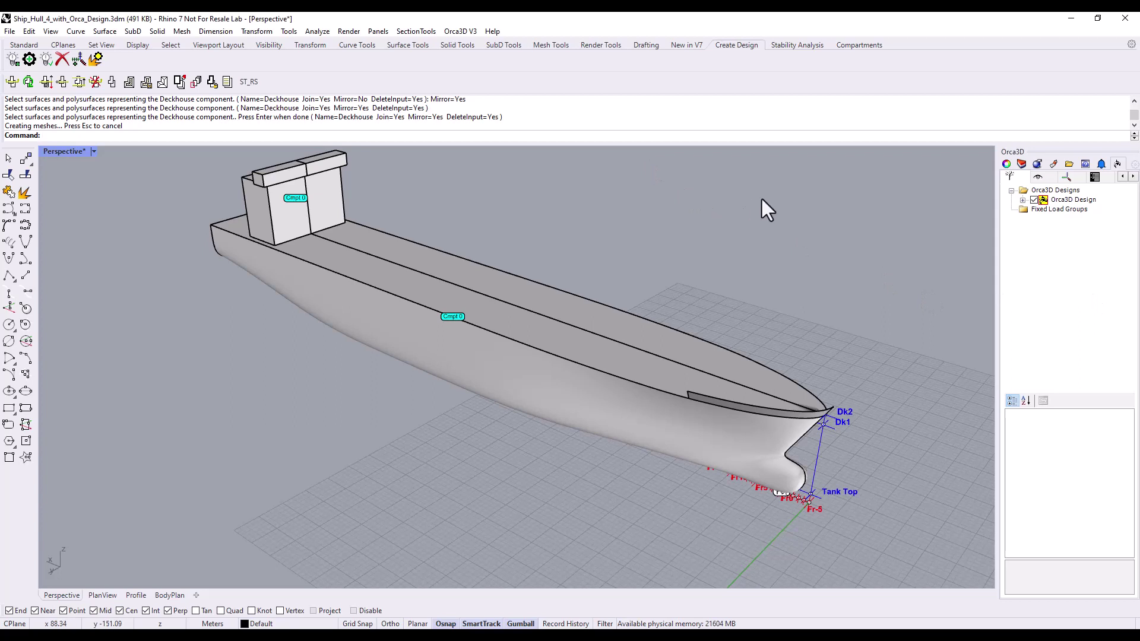
Expand Orca3D Design and its Components, then select the Hull and Deckhouse components in turn.
{"action": "left_click", "coordinate": [1022, 200]}
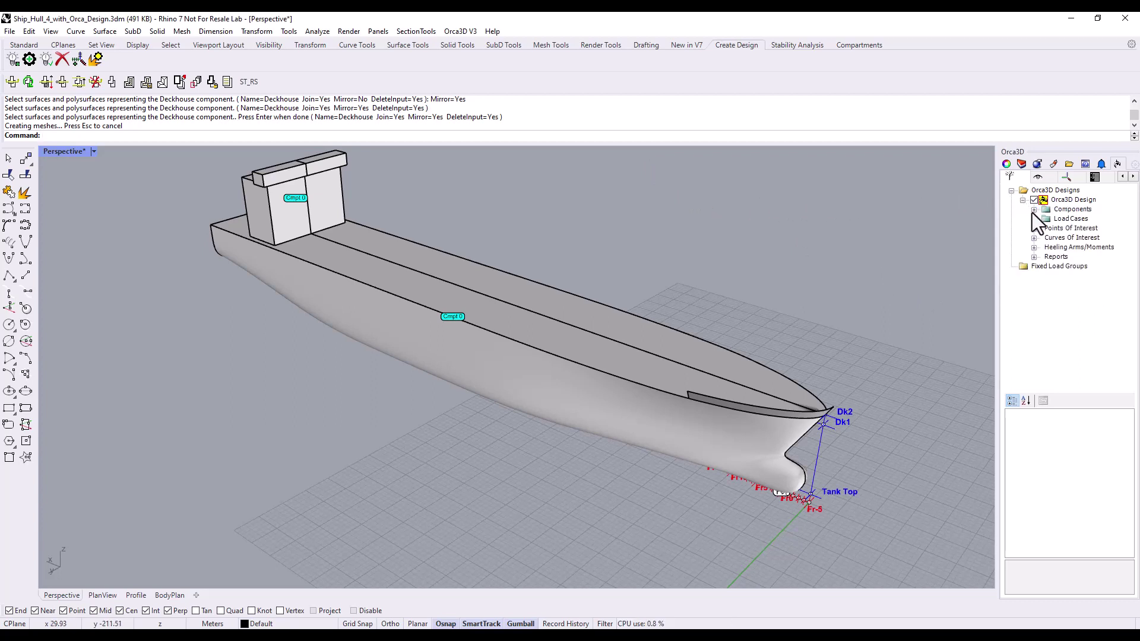
{"action": "left_click", "coordinate": [1034, 211]}
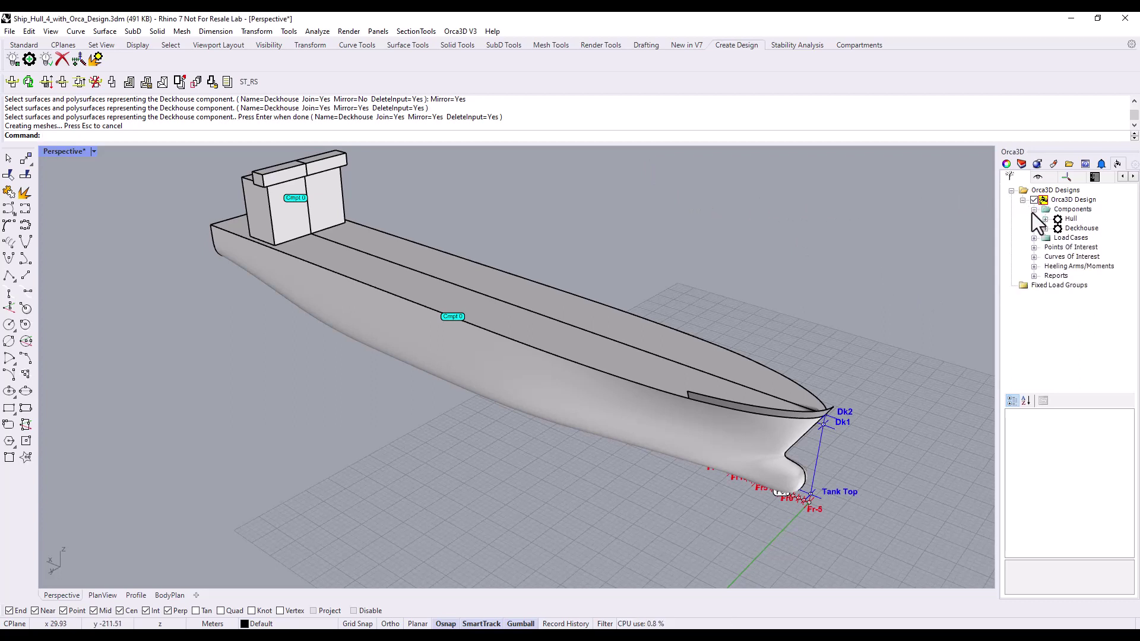
{"action": "left_click", "coordinate": [1071, 218]}
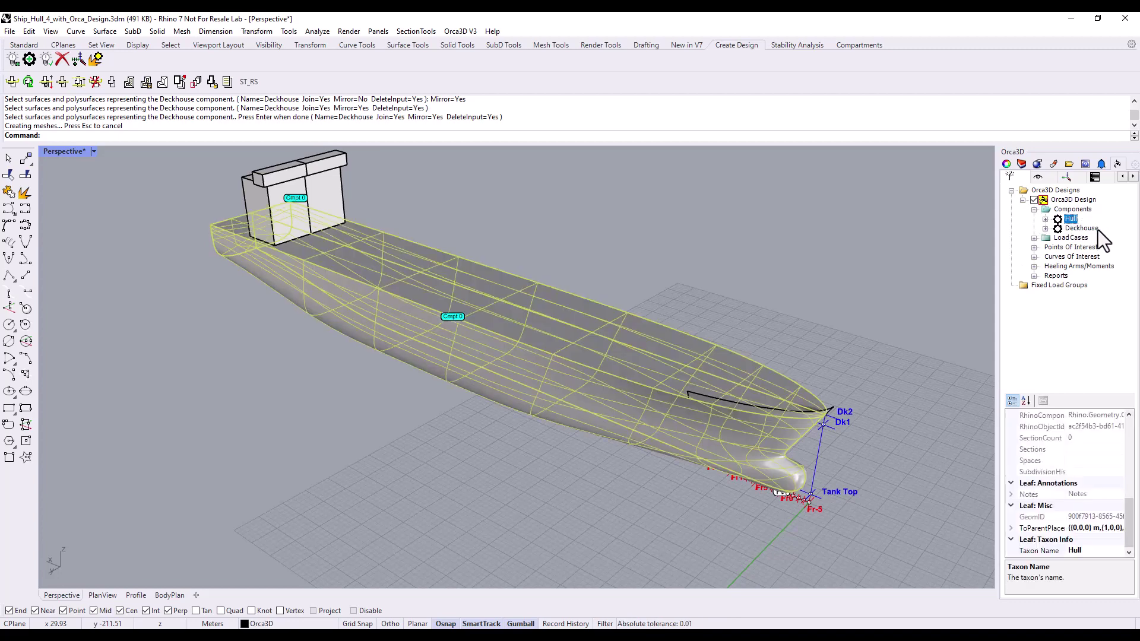
{"action": "left_click", "coordinate": [1082, 228]}
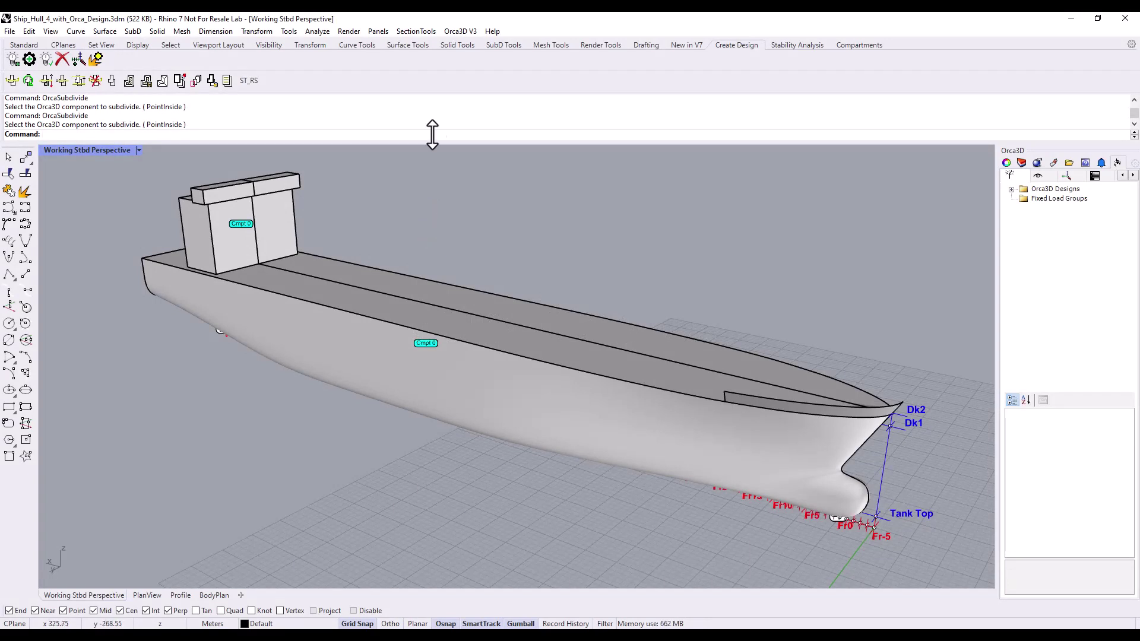
Launch Orca3D Subdivide from Advanced Hydrostatics / Stability > Subdivision > Compartments.
{"action": "left_click", "coordinate": [456, 33]}
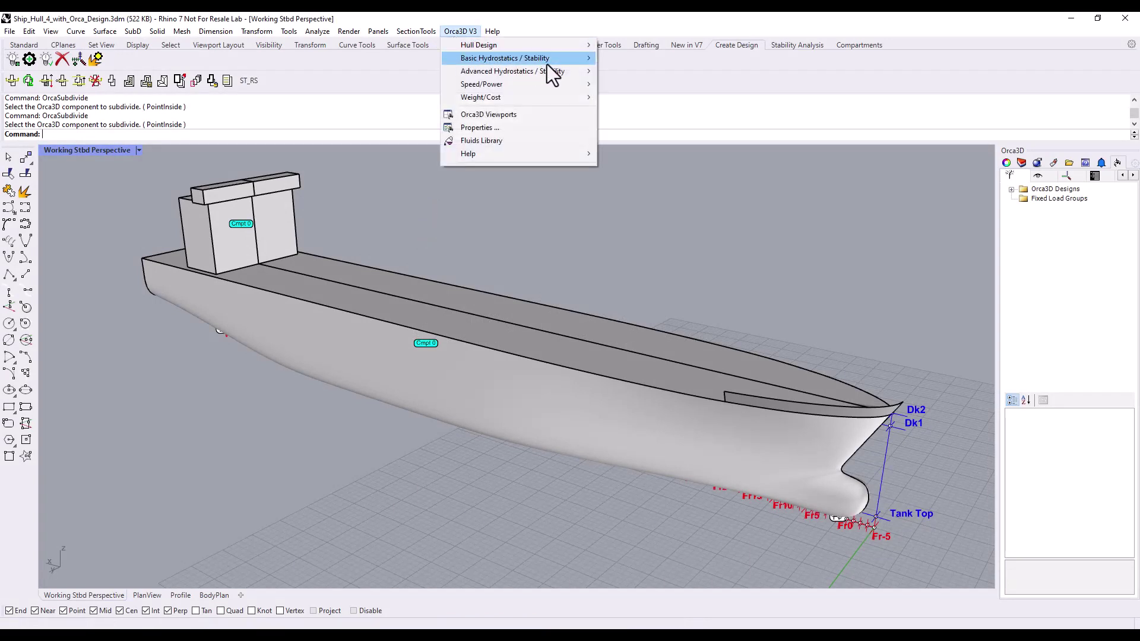
{"action": "mouse_move", "coordinate": [565, 74]}
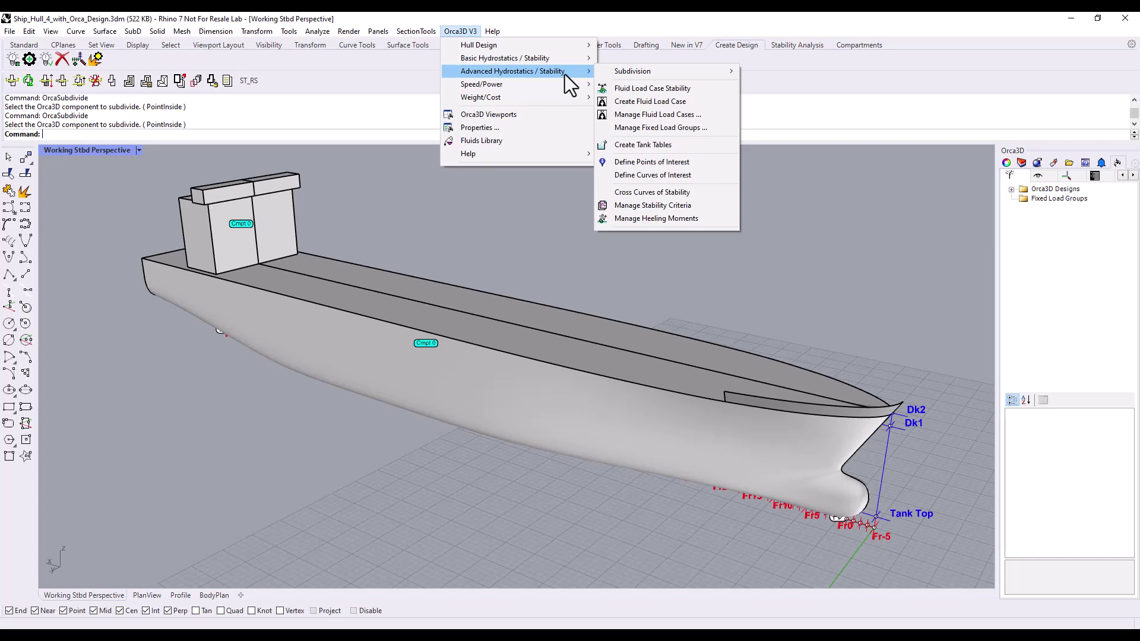
{"action": "mouse_move", "coordinate": [665, 73]}
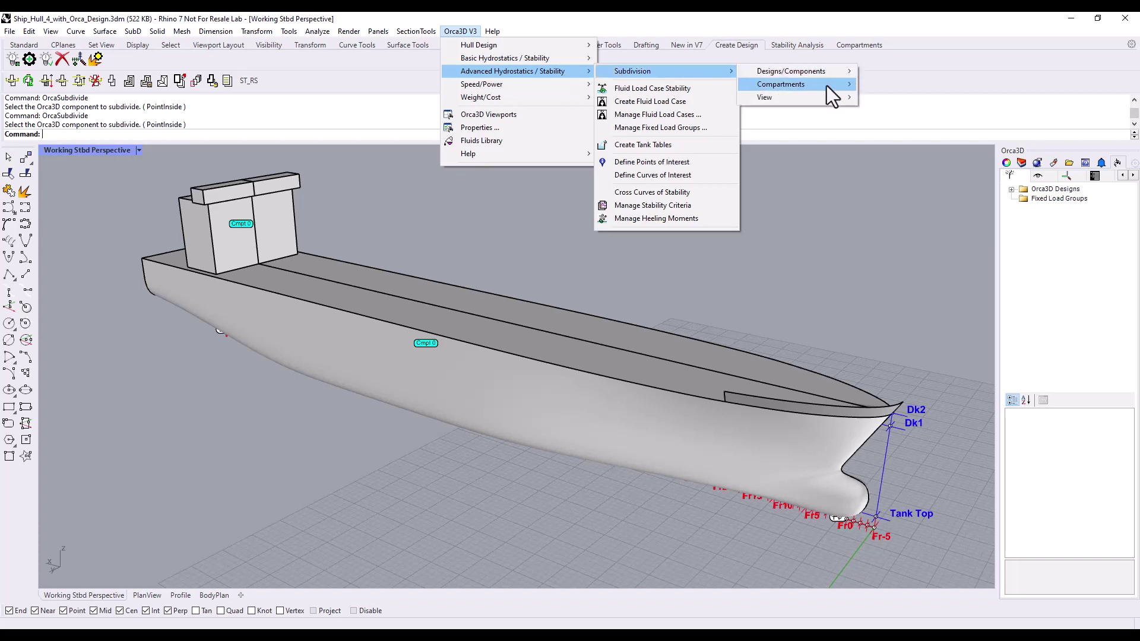
{"action": "mouse_move", "coordinate": [829, 86]}
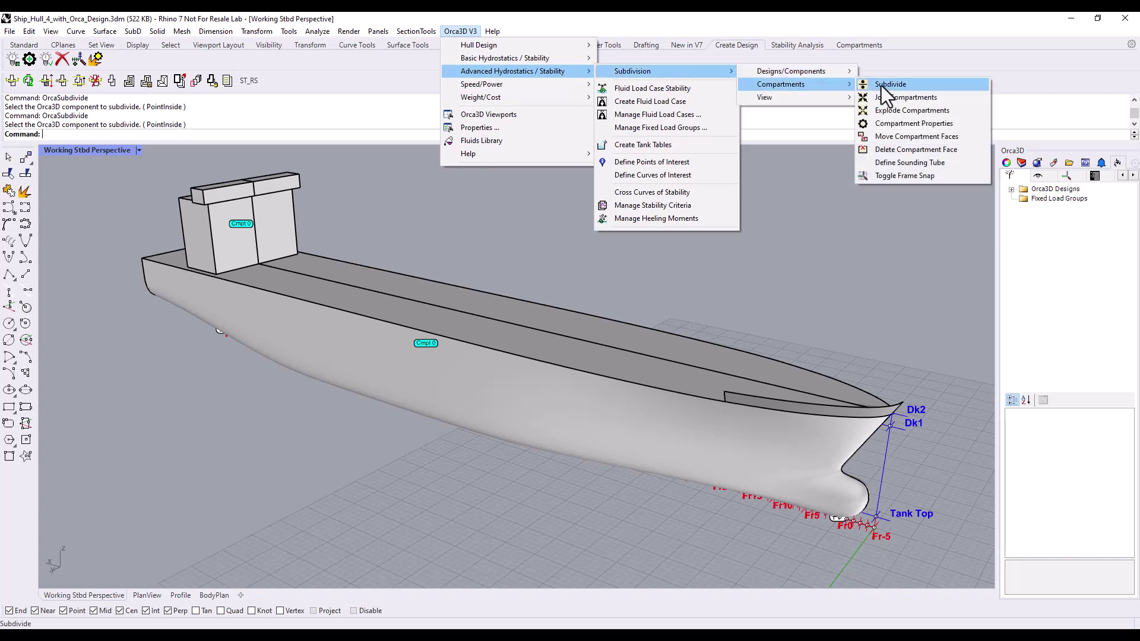
{"action": "left_click", "coordinate": [921, 84]}
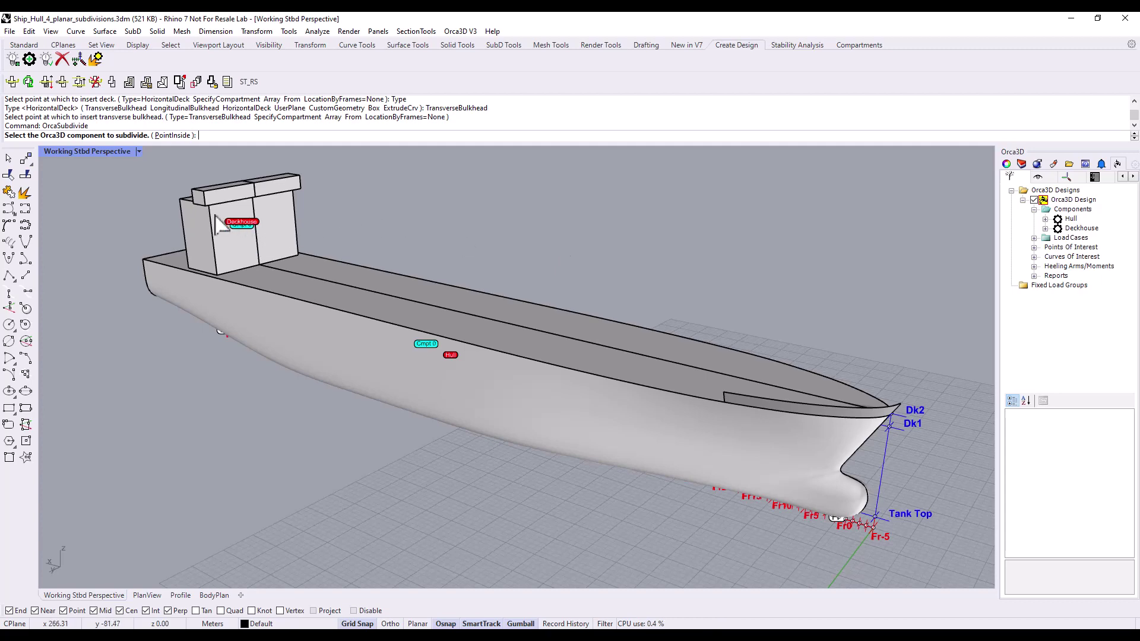
Pick the Hull component and set the division type to TransverseBulkhead.
{"action": "left_click", "coordinate": [450, 373]}
{"action": "left_click", "coordinate": [442, 386]}
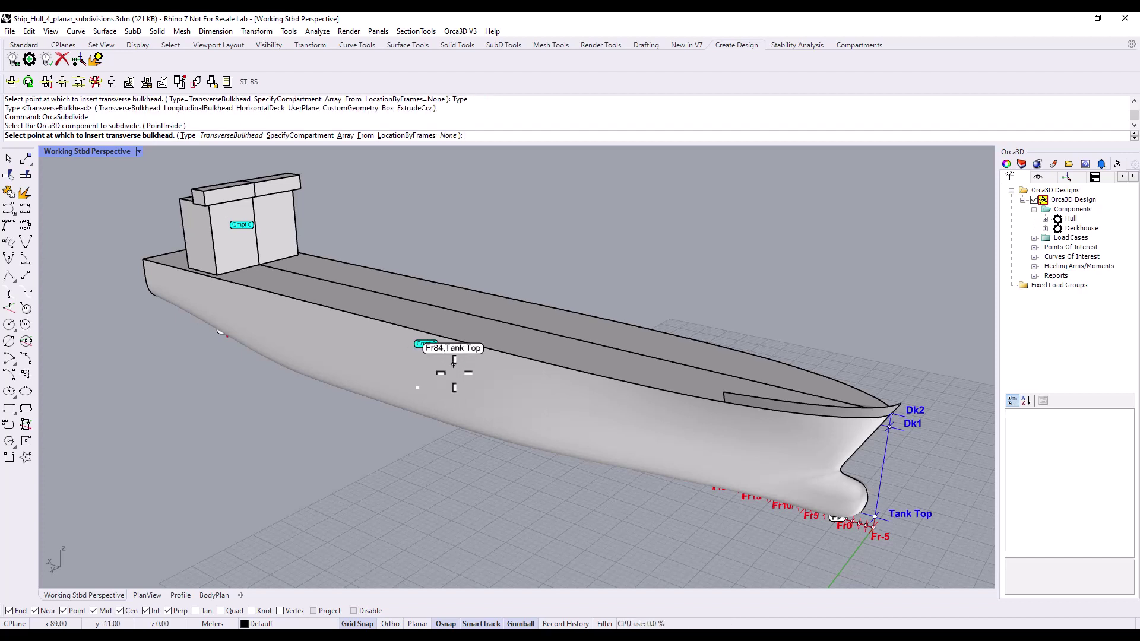
{"action": "left_click", "coordinate": [255, 137]}
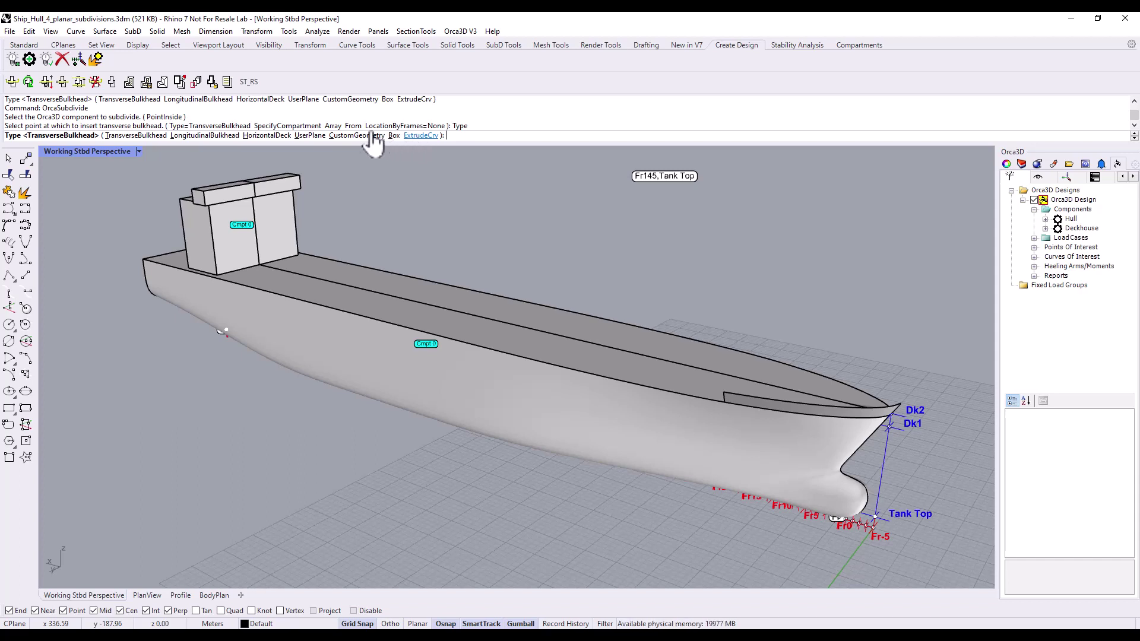
{"action": "left_click", "coordinate": [128, 136]}
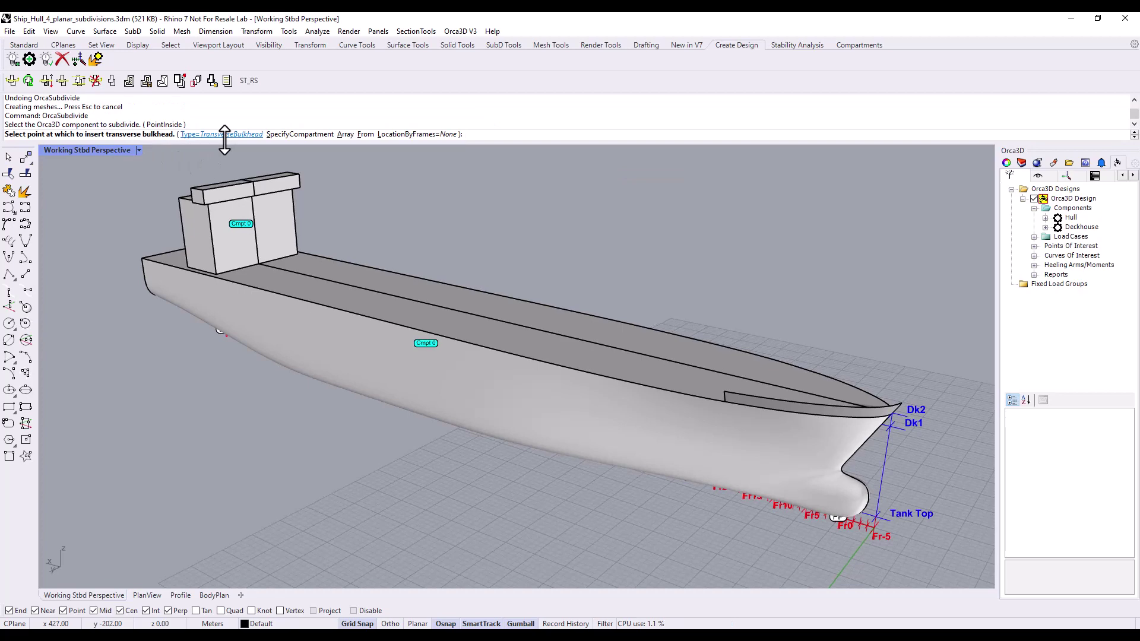
With Snap To Frames enabled, place the transverse bulkhead at frame Fr10 to split off Cmpt 1.
{"action": "left_click", "coordinate": [1039, 176]}
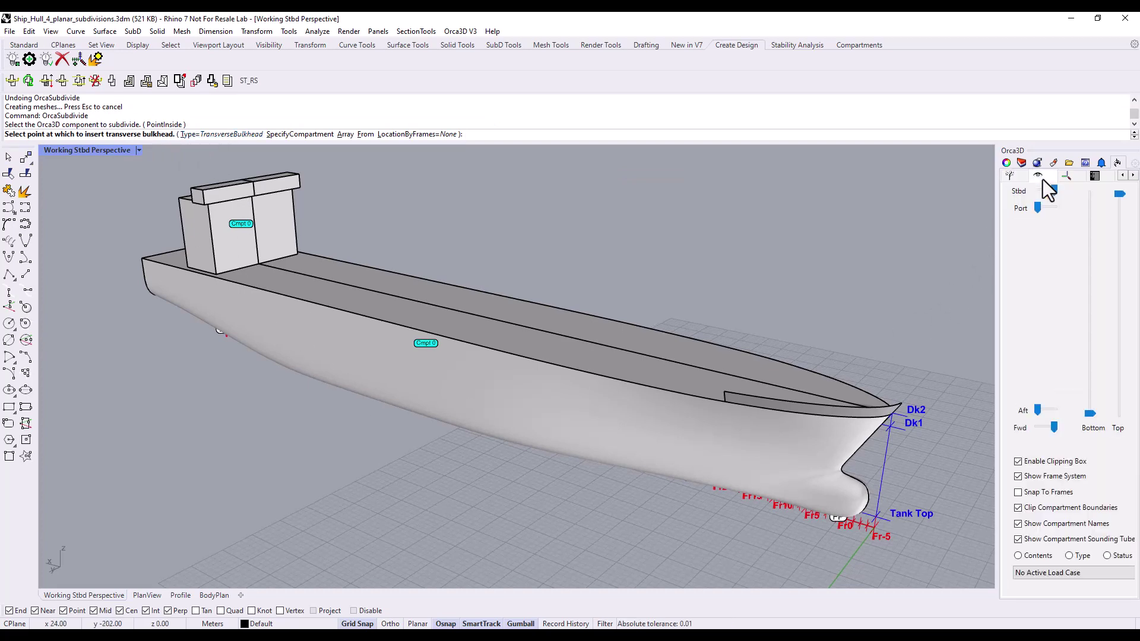
{"action": "left_click", "coordinate": [1060, 501]}
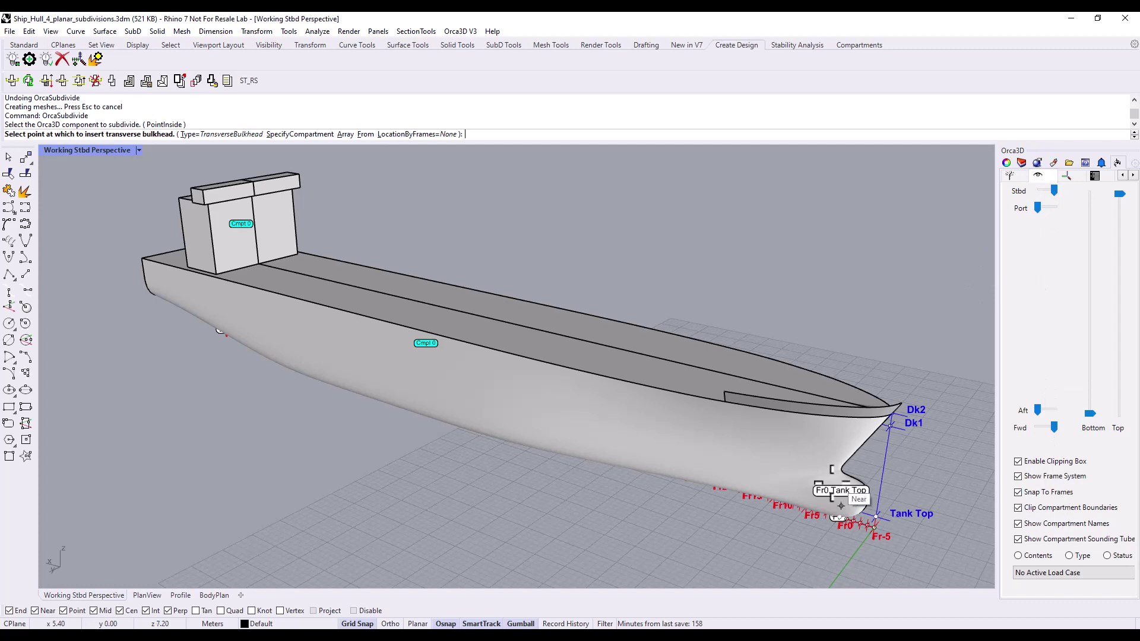
{"action": "right_click_drag", "start_coordinate": [840, 483], "coordinate": [856, 428]}
{"action": "scroll", "coordinate": [853, 424], "scroll_direction": "up", "scroll_amount": 5}
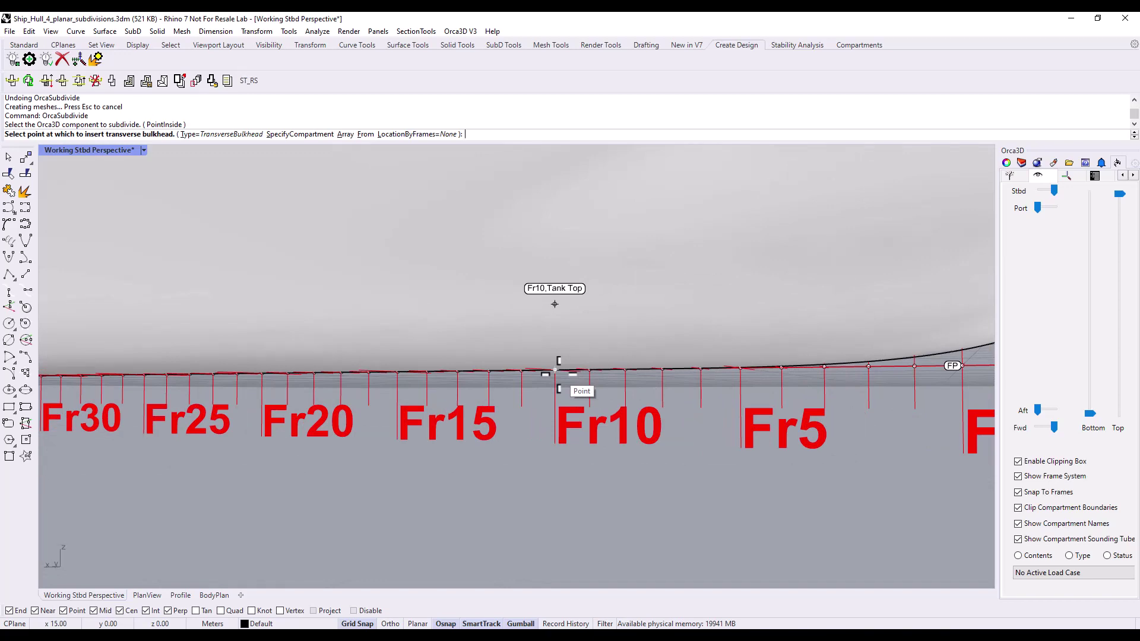
{"action": "left_click", "coordinate": [555, 304]}
{"action": "key", "text": "Home"}
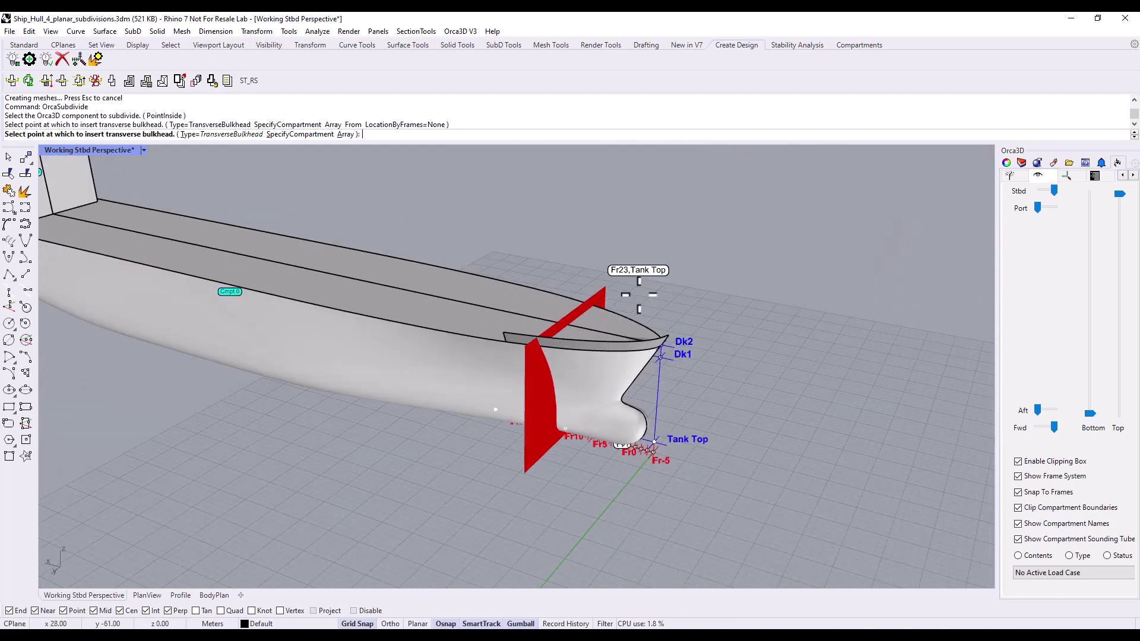
{"action": "key", "text": "Return"}
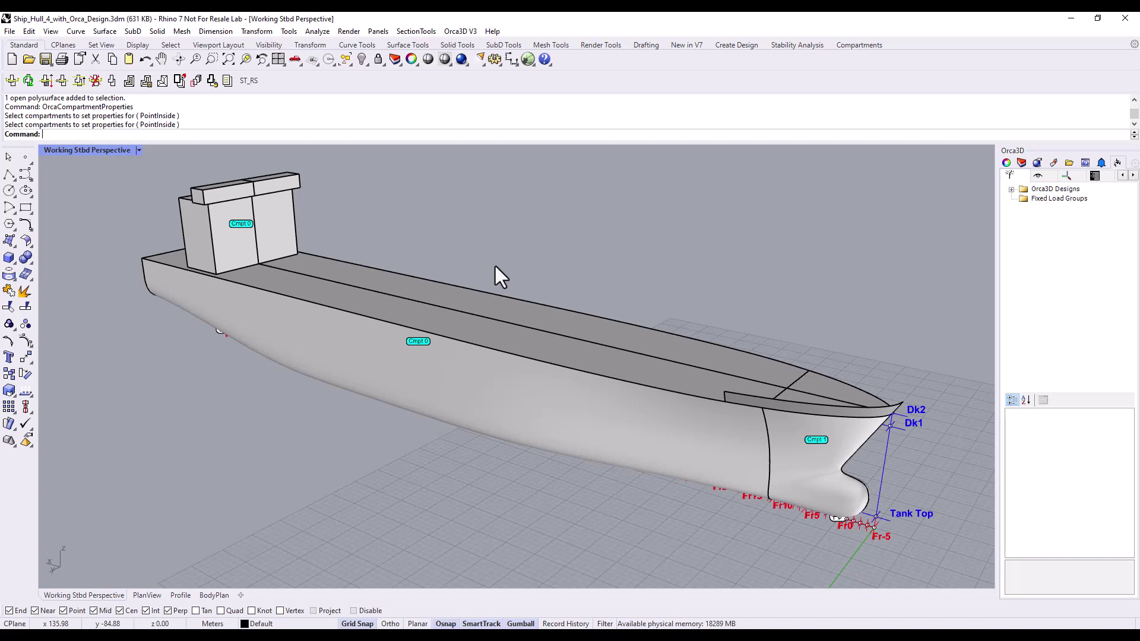
Run Orca3D Compartment Properties and select the bow compartment Cmpt 1.
{"action": "left_click", "coordinate": [473, 31]}
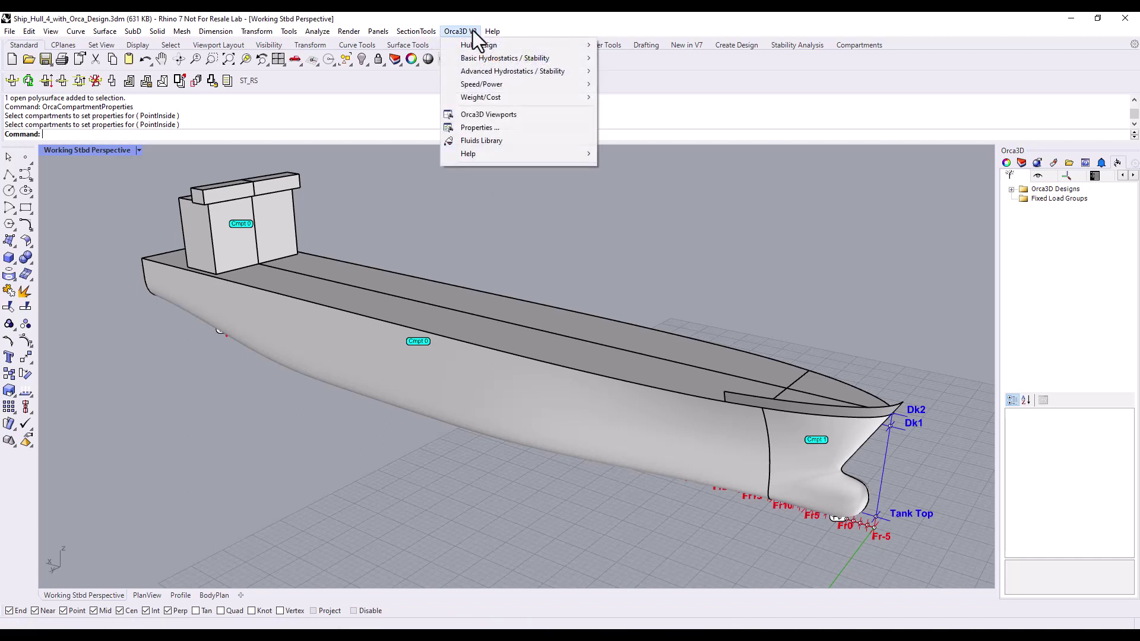
{"action": "mouse_move", "coordinate": [561, 74]}
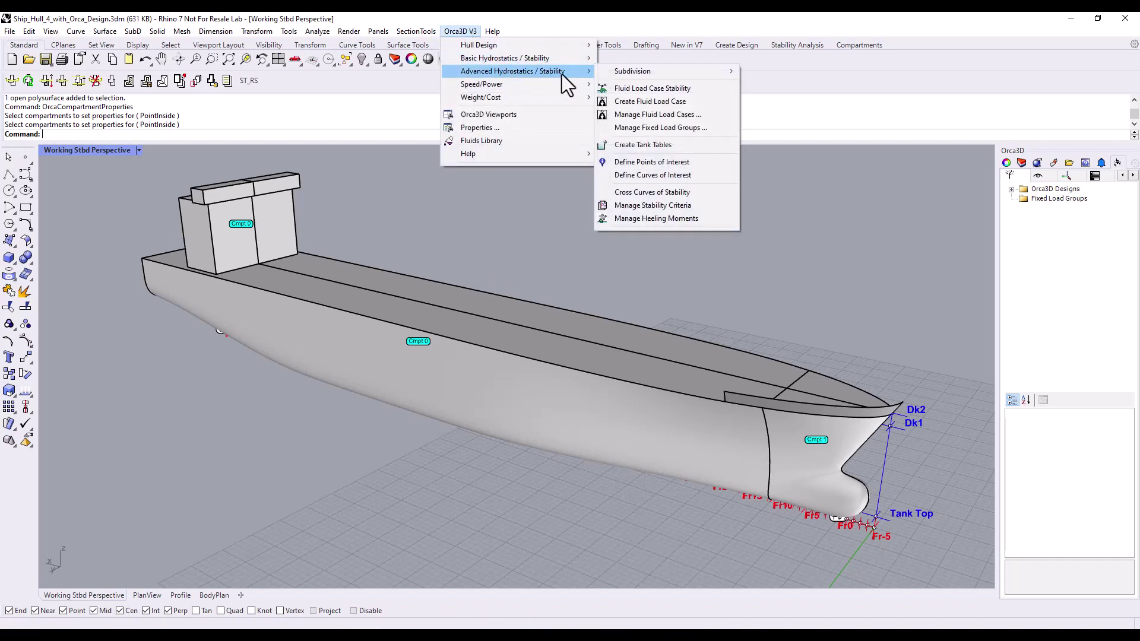
{"action": "mouse_move", "coordinate": [697, 76]}
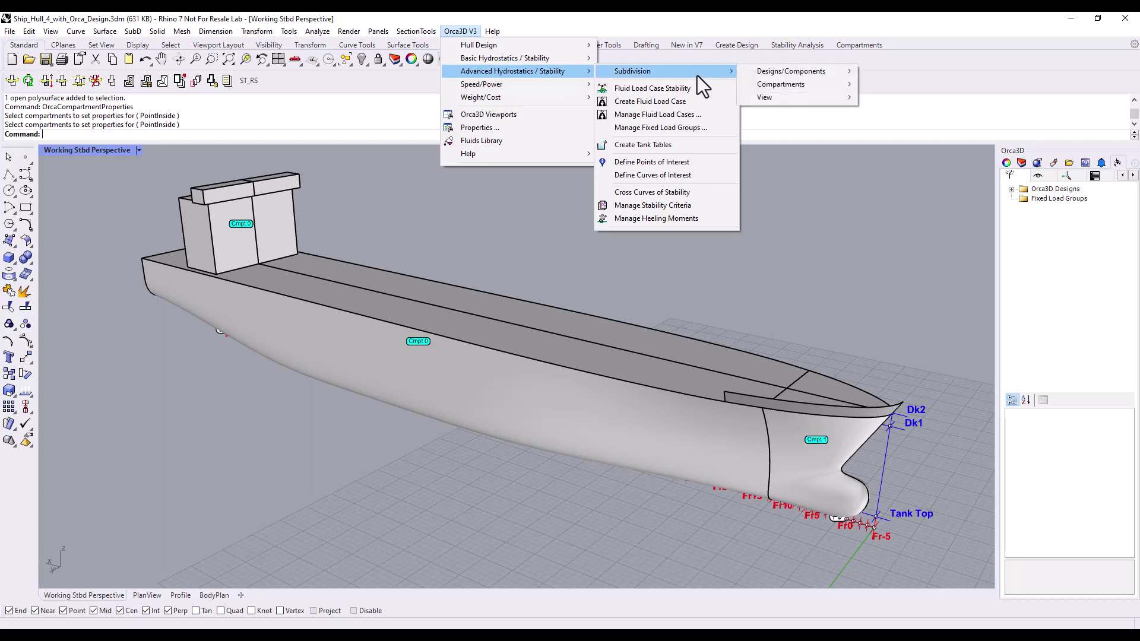
{"action": "mouse_move", "coordinate": [807, 83]}
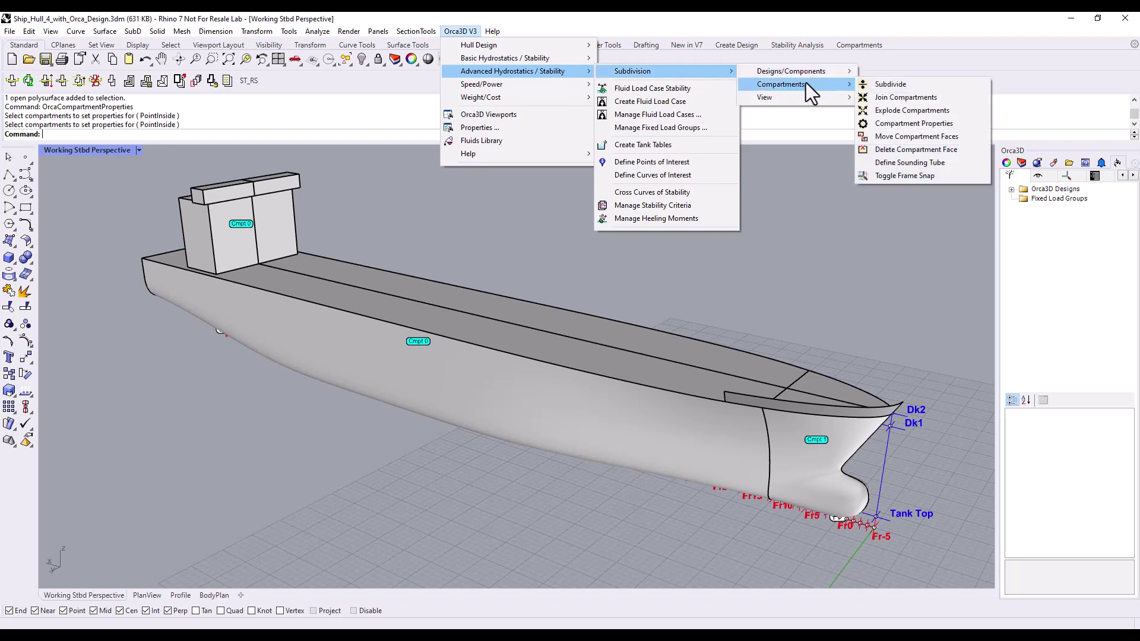
{"action": "left_click", "coordinate": [978, 128]}
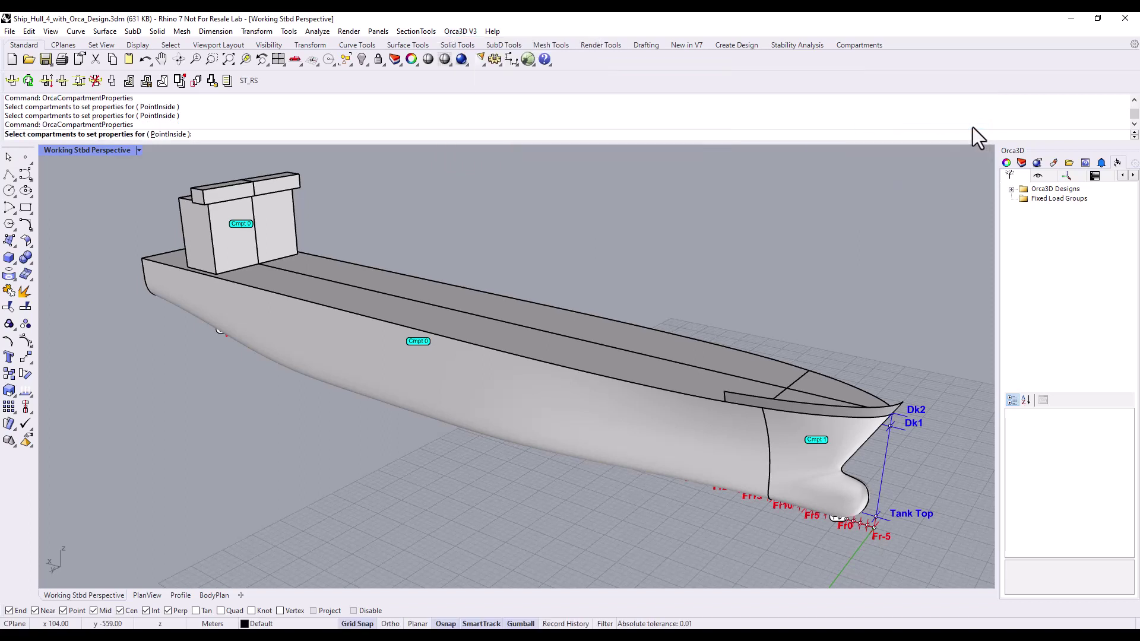
{"action": "left_click", "coordinate": [814, 440]}
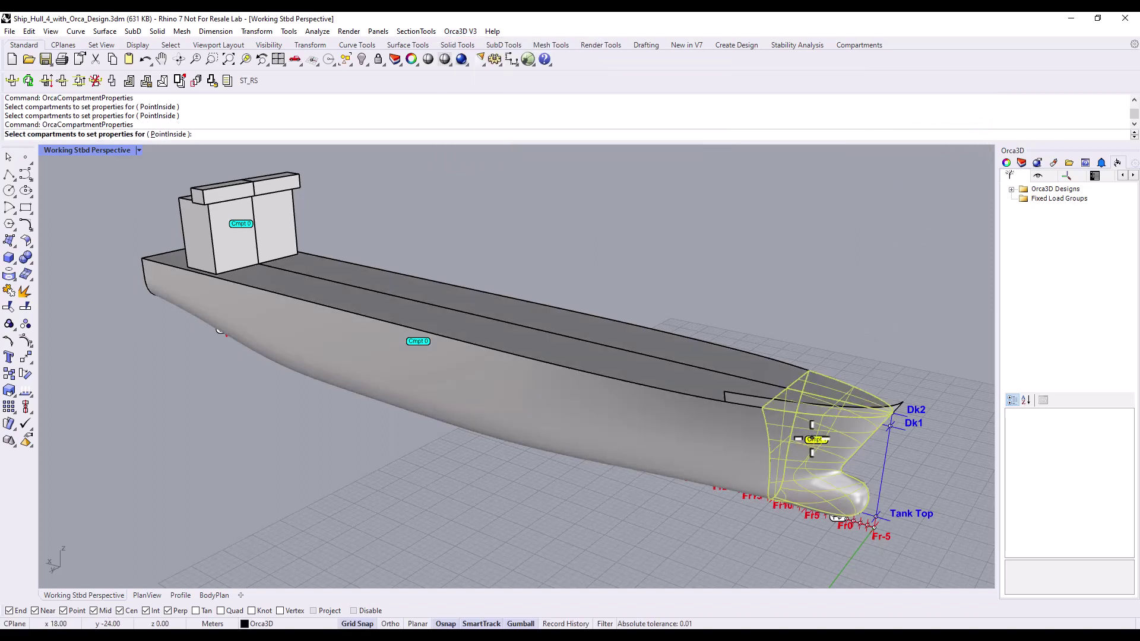
{"action": "left_click", "coordinate": [812, 439]}
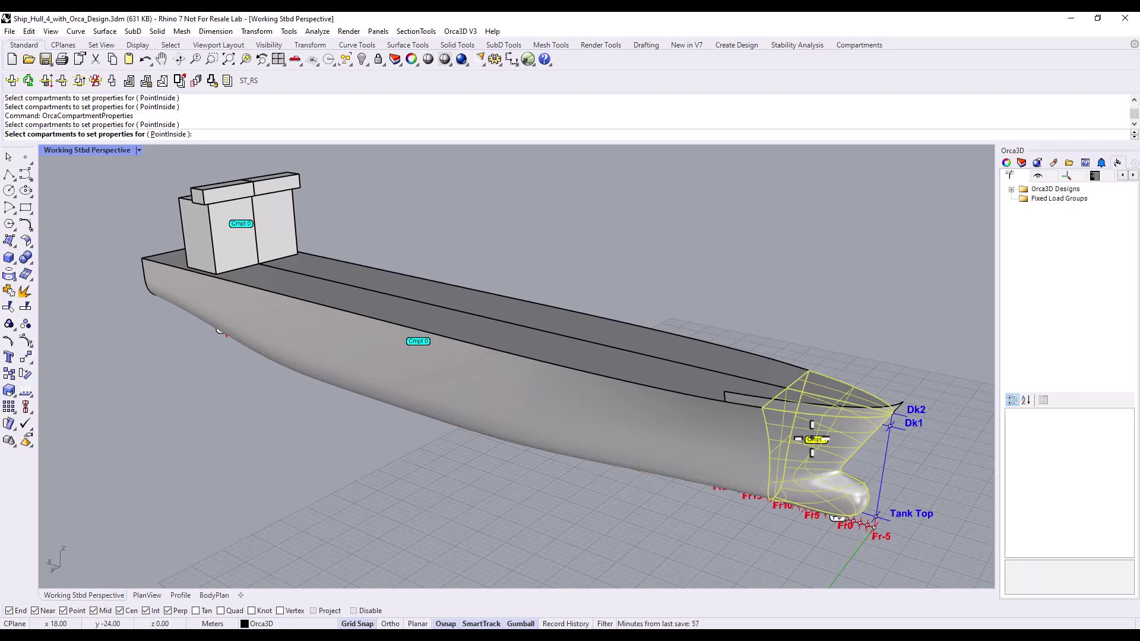
{"action": "key", "text": "Return"}
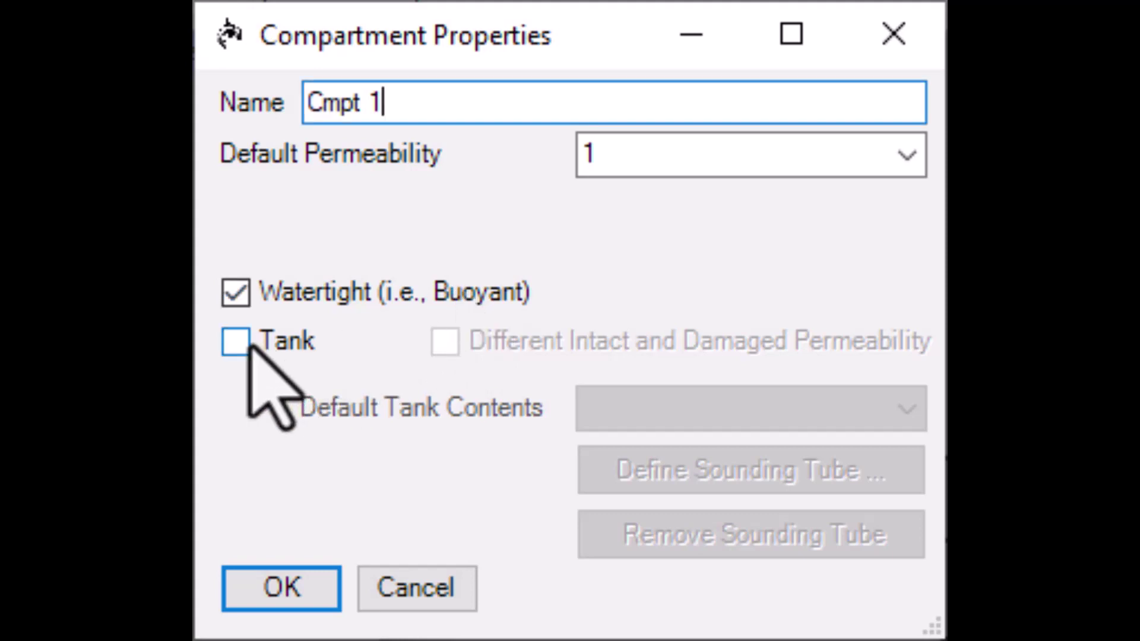
Tick Tank for Cmpt 1, leaving Default Tank Contents unchosen.
{"action": "left_click", "coordinate": [237, 342]}
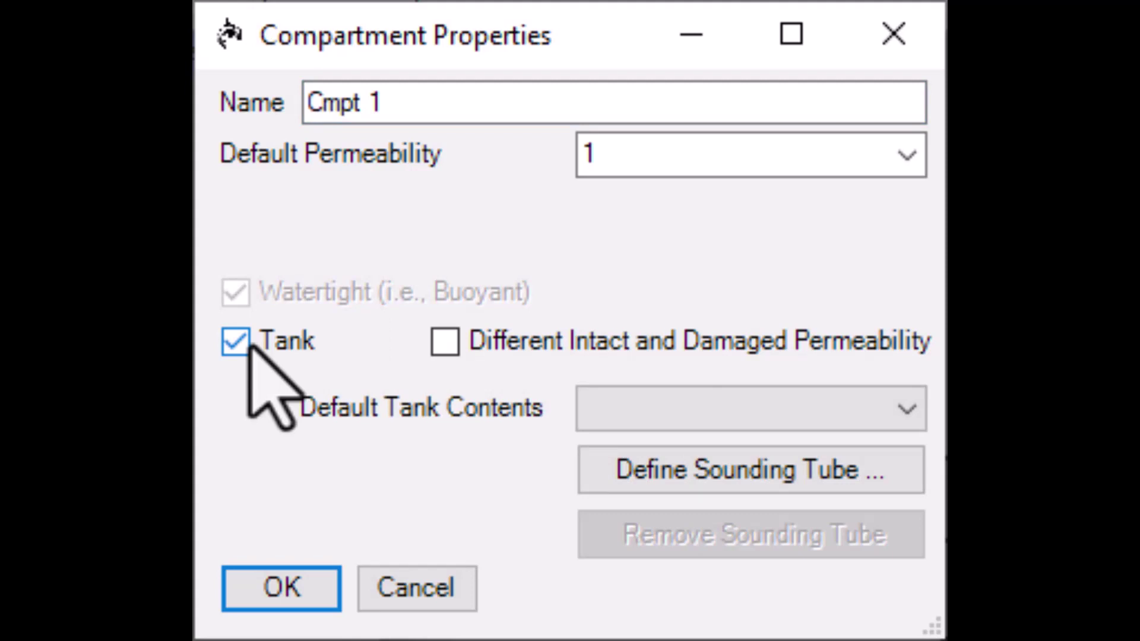
{"action": "left_click", "coordinate": [919, 418]}
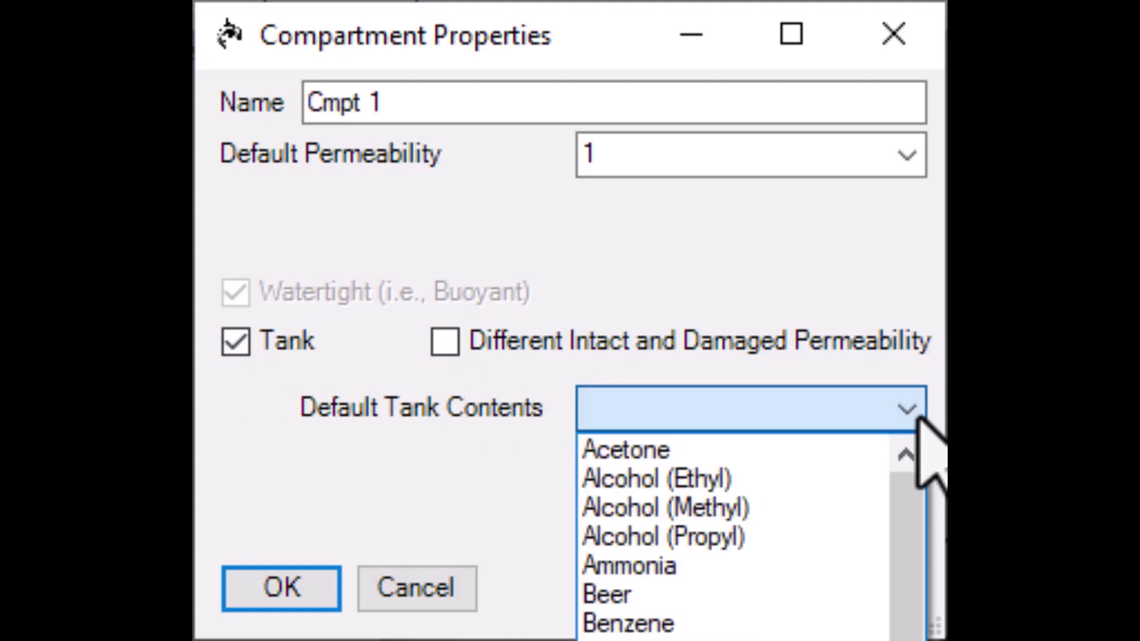
{"action": "left_click", "coordinate": [919, 416]}
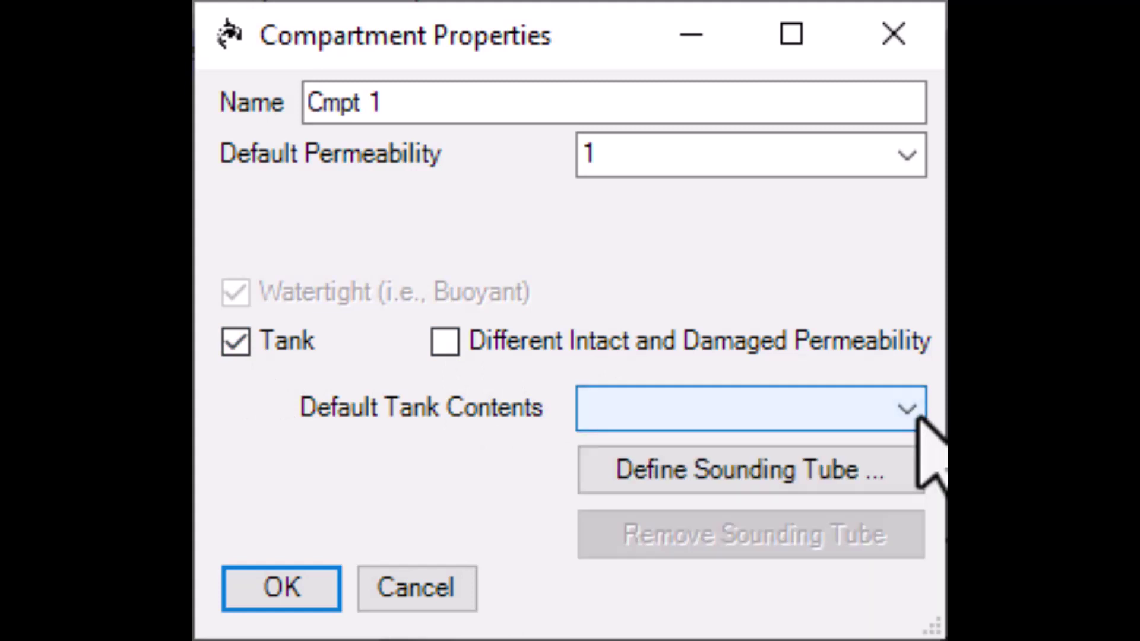